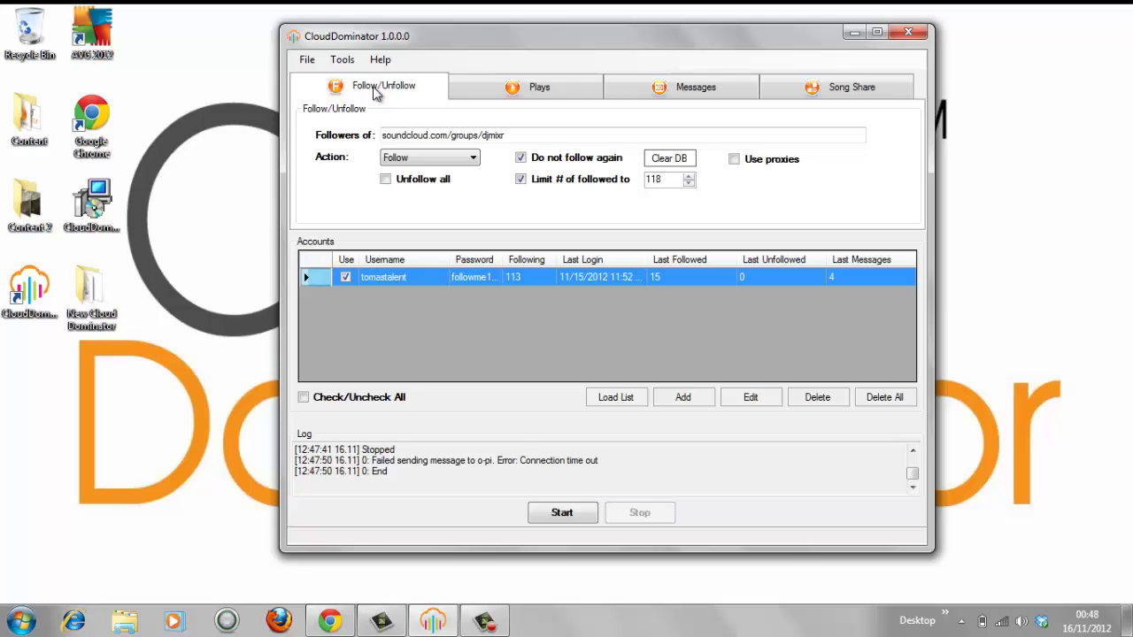
- Review the options for Follow/Unfollow, Plays, Messages and Song Share
click(521, 91)
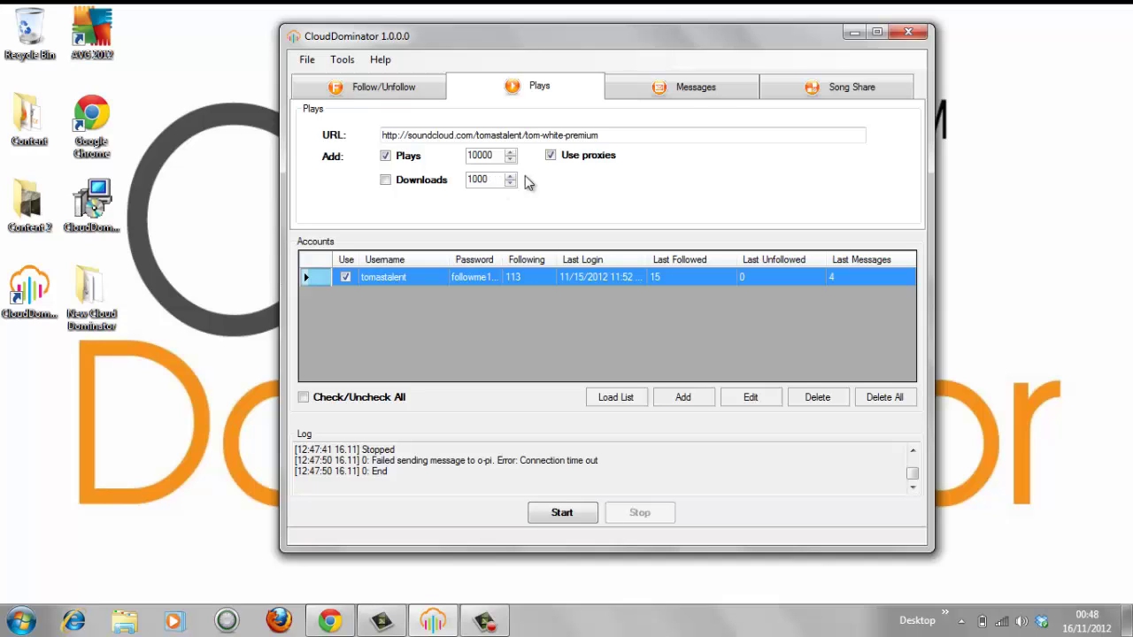
click(683, 89)
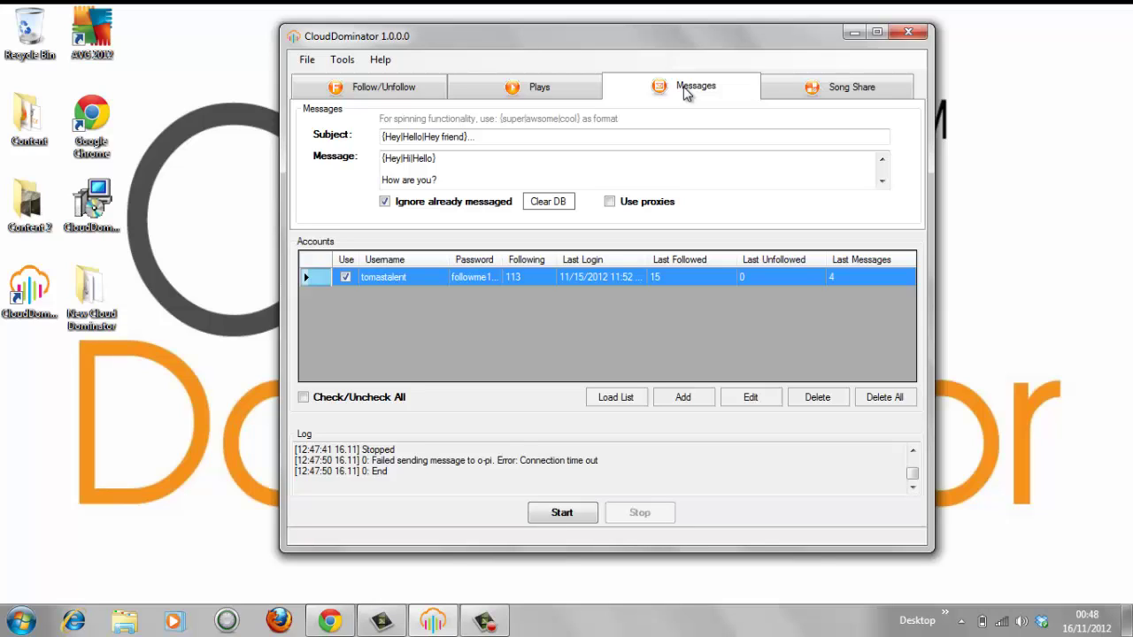
click(841, 100)
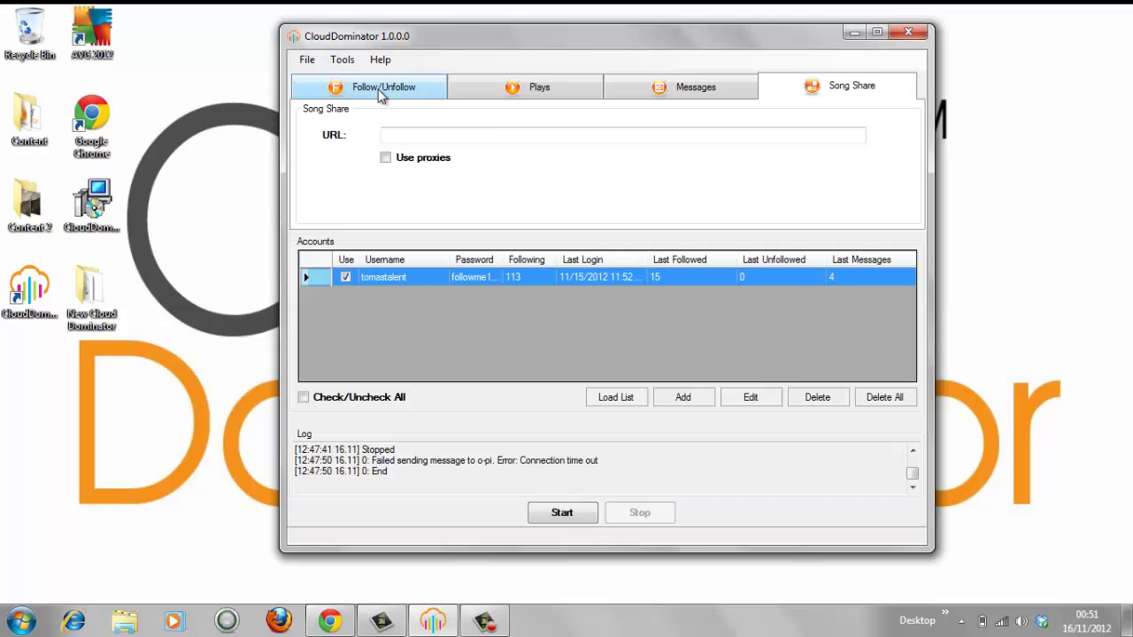
click(379, 92)
click(458, 94)
click(634, 96)
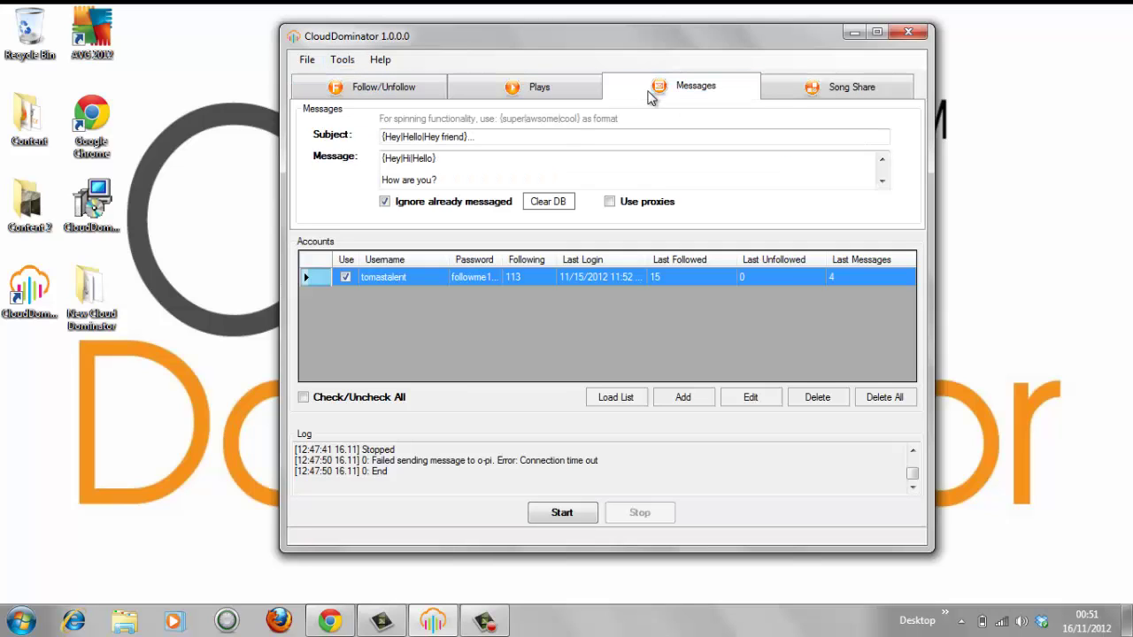
click(822, 83)
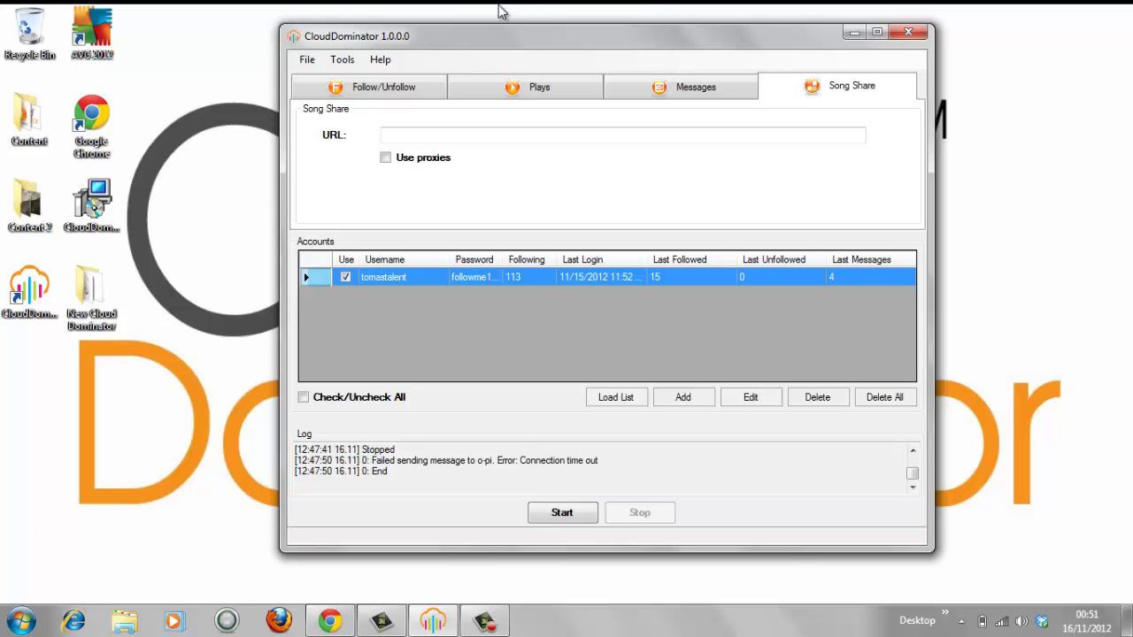
- Open the program settings and choose Manual as the captcha mode
click(346, 62)
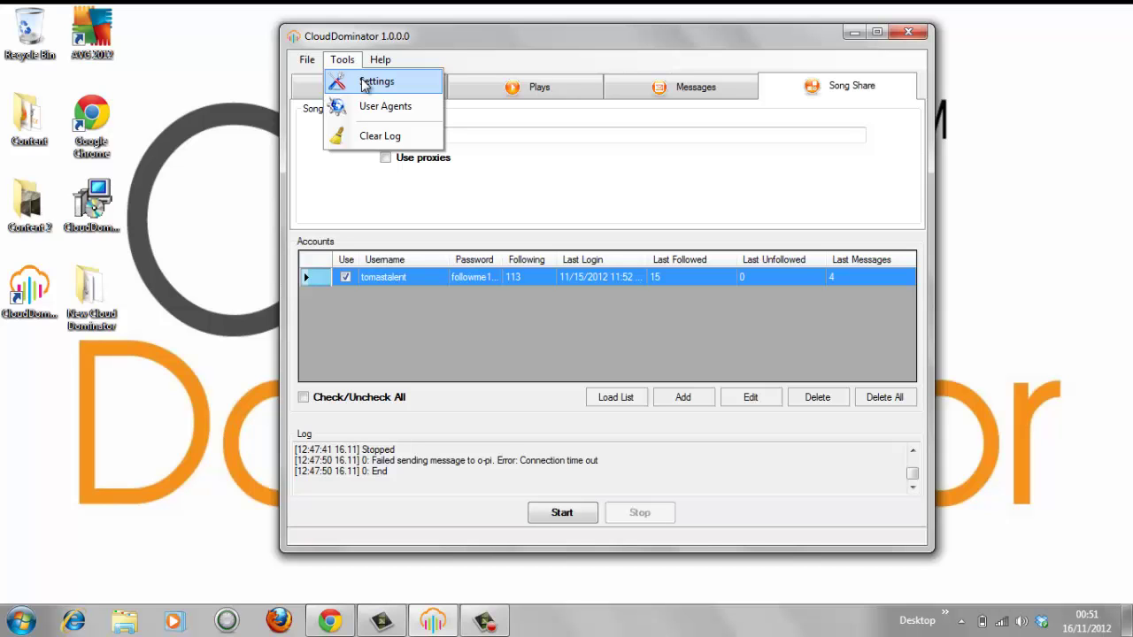
click(363, 83)
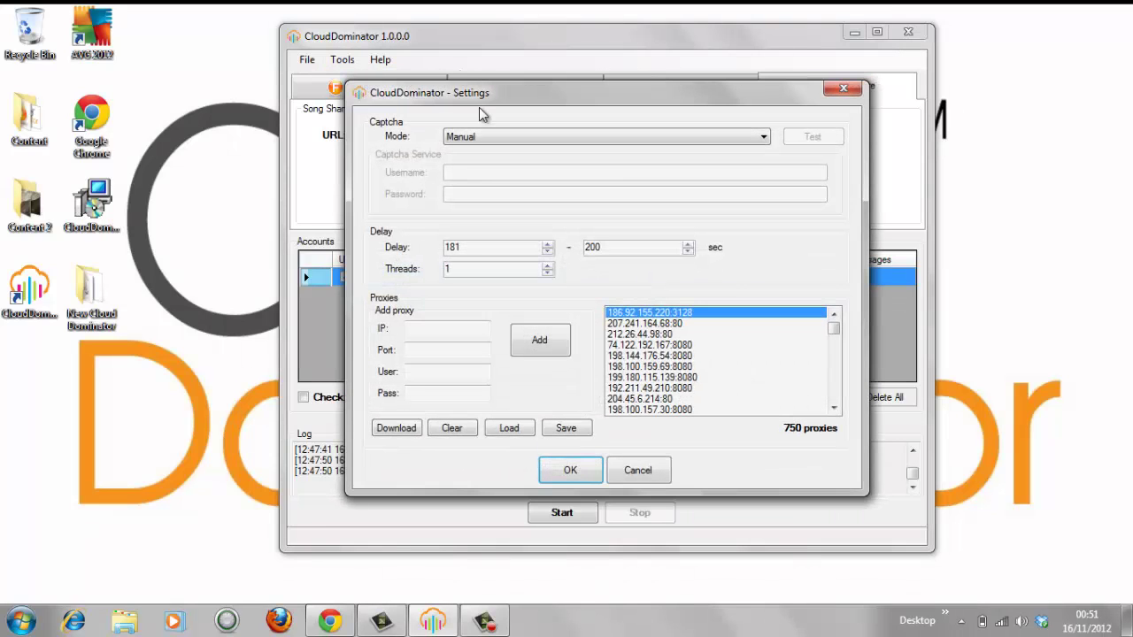
drag(479, 99, 526, 69)
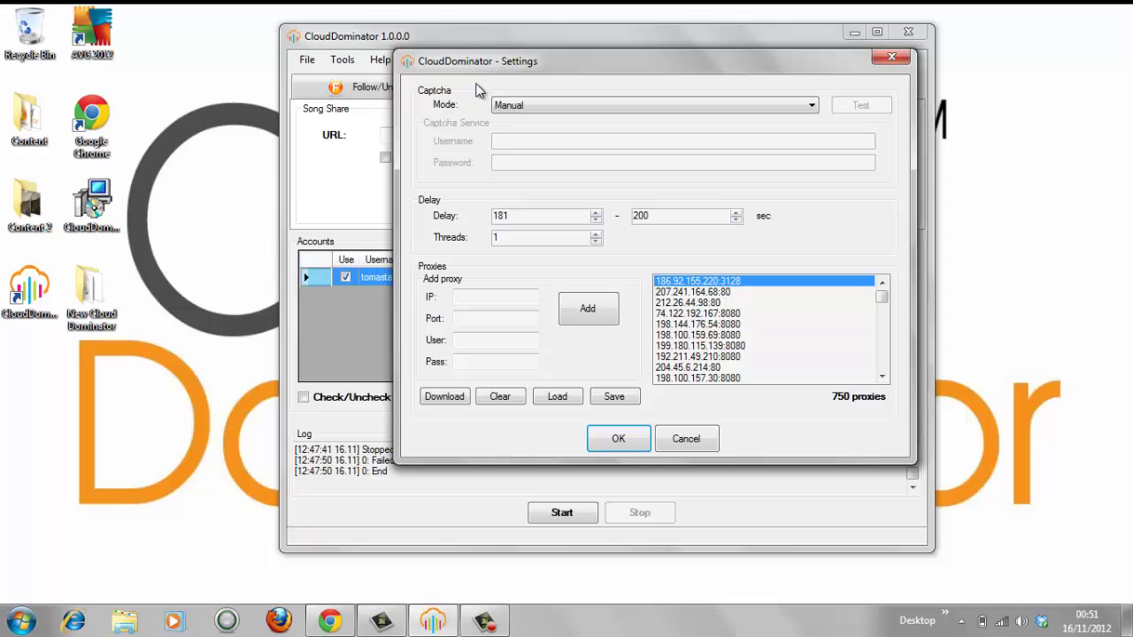
click(667, 116)
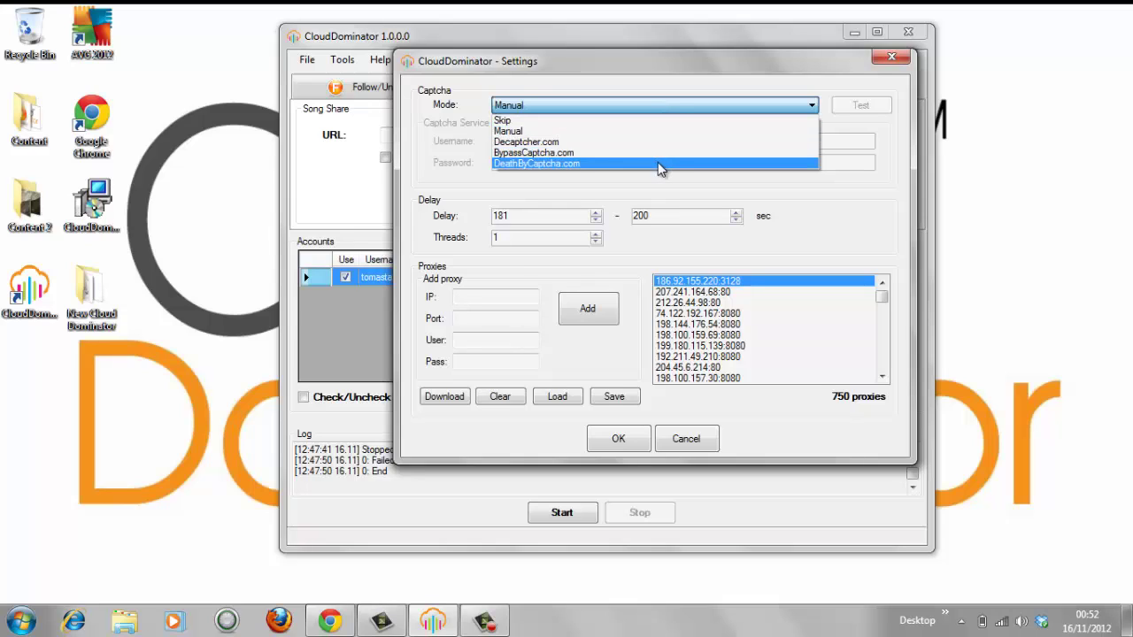
click(652, 126)
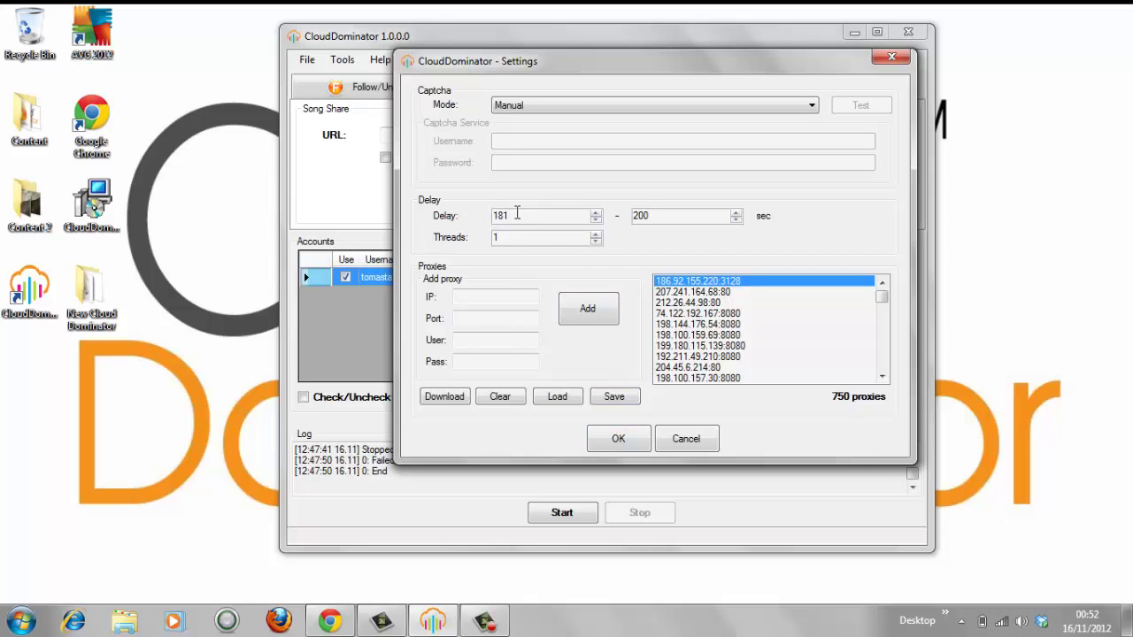
- Set the delay range to 1–14 seconds and the number of threads to 50
drag(522, 216, 481, 222)
text(1)
key(Tab)
key(BackSpace)
text(14)
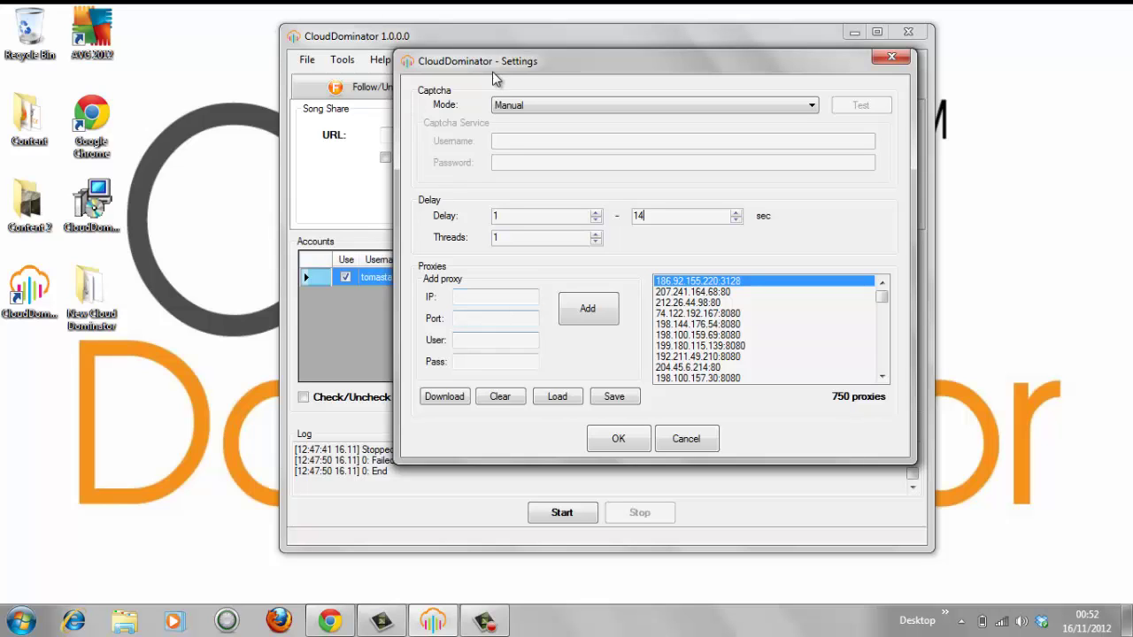
drag(561, 70, 758, 125)
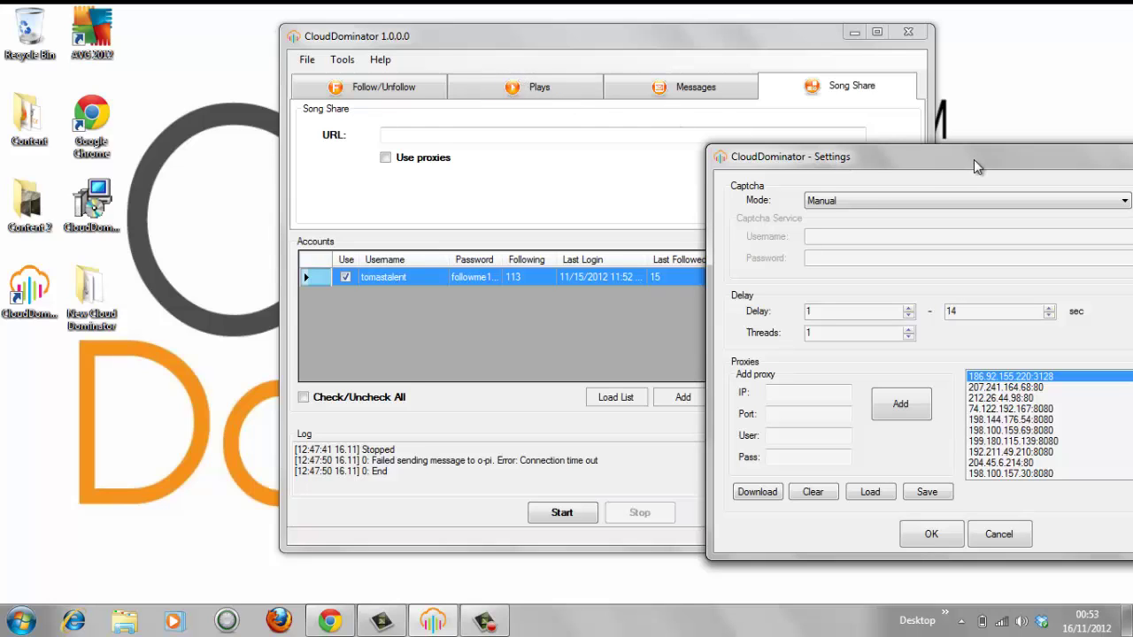
drag(974, 160, 718, 106)
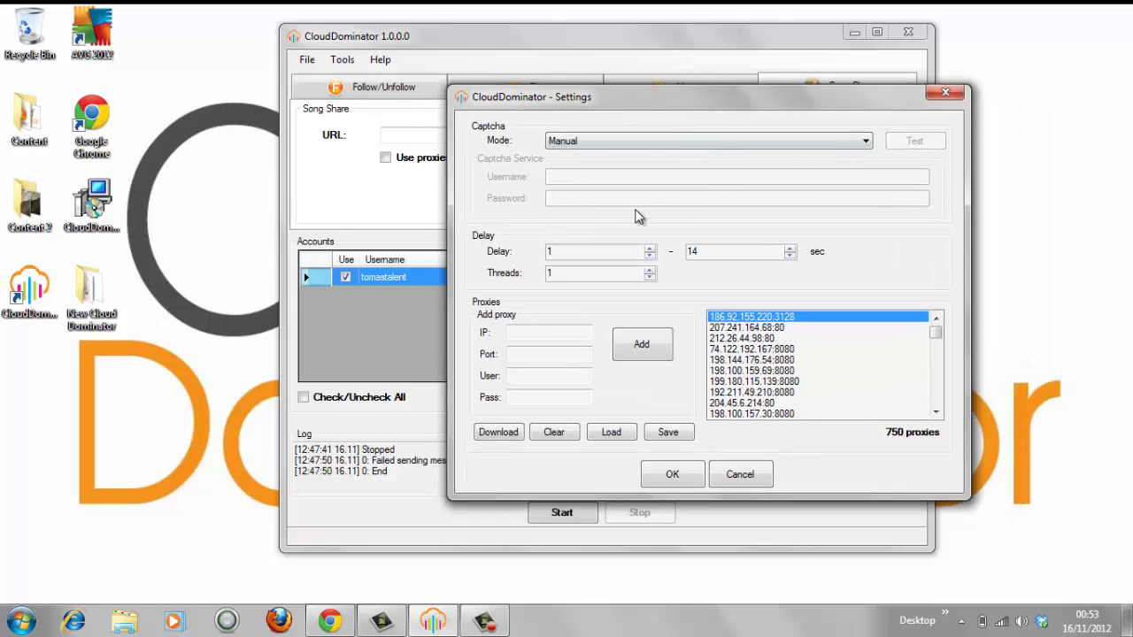
double_click(572, 272)
text(50)
- Replace the existing proxy list with freshly downloaded proxies and save the settings
click(554, 431)
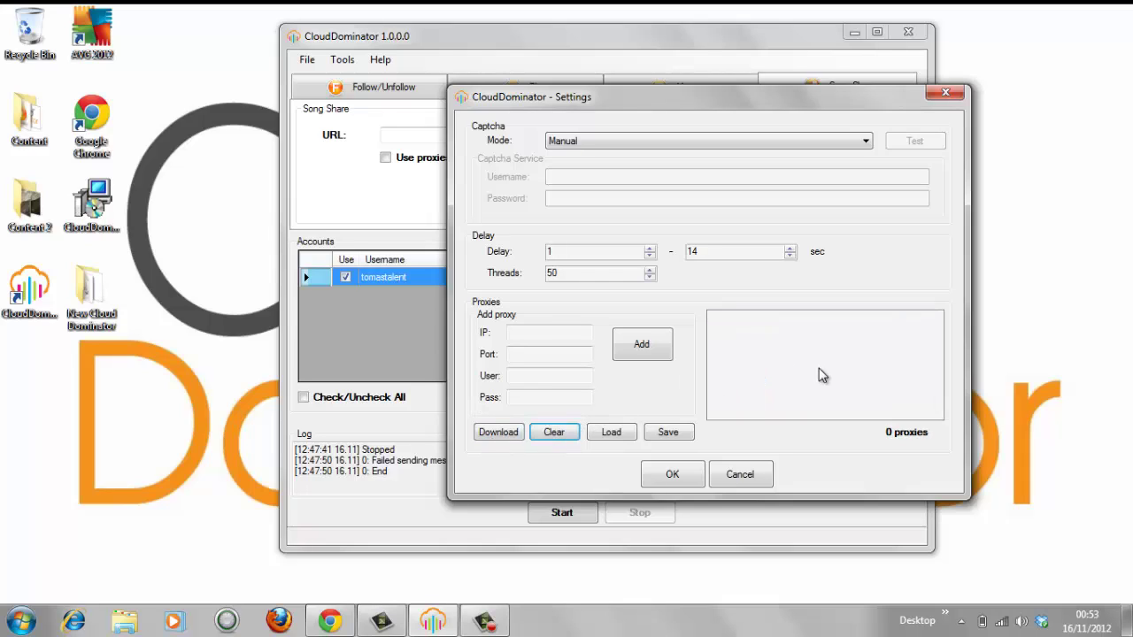
click(499, 432)
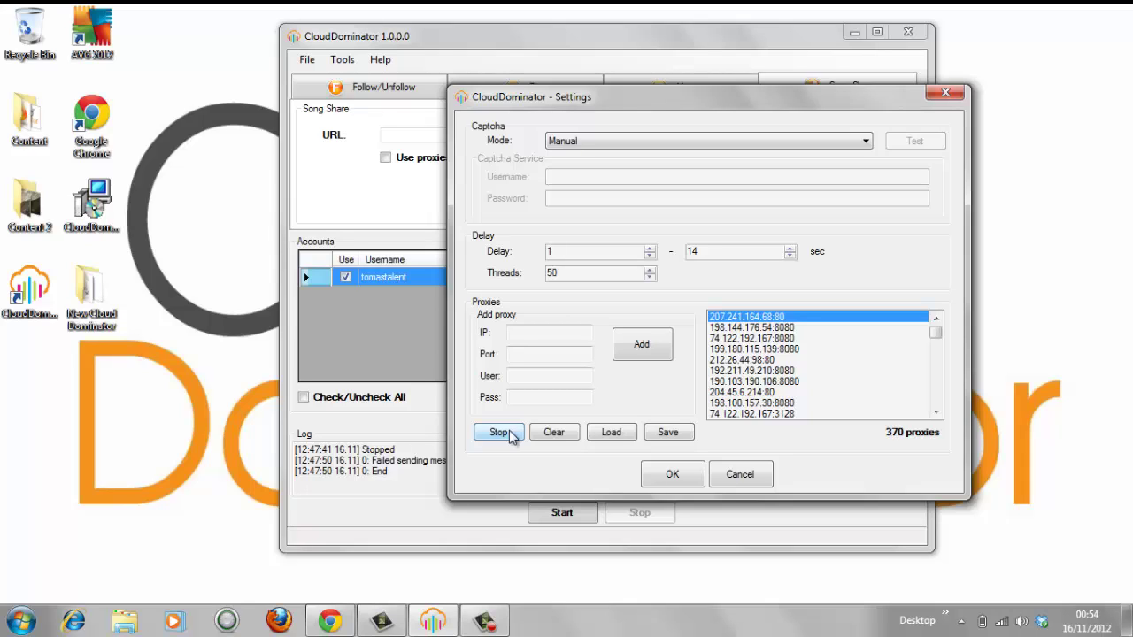
click(672, 476)
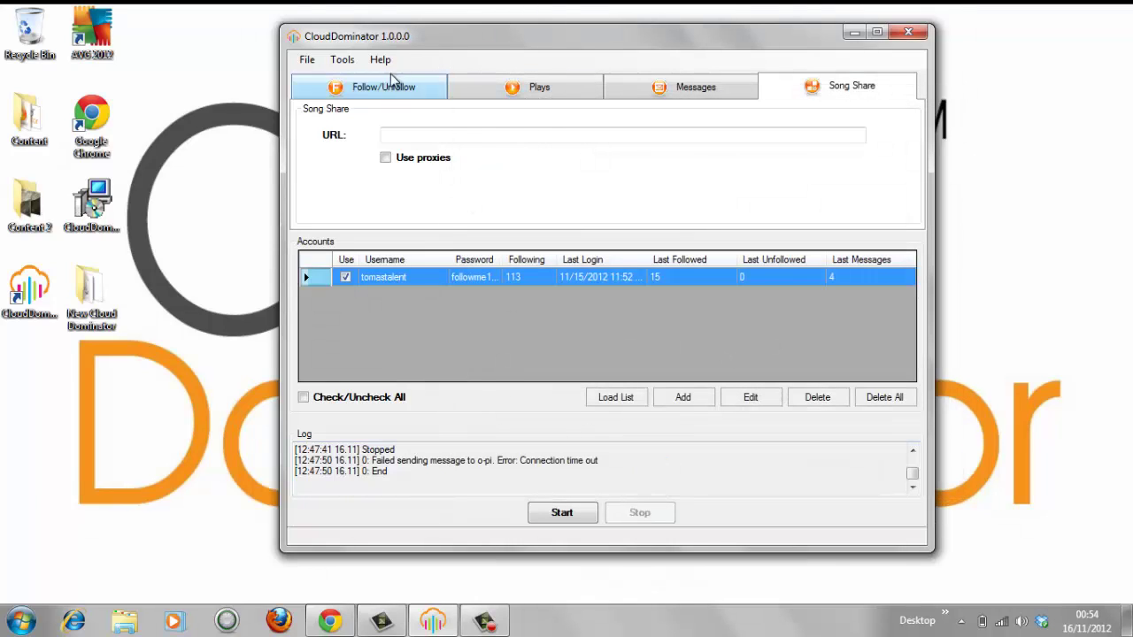
- Set the Follow/Unfollow action to Follow for soundcloud.com/groups/djmixr, with Do not follow again enabled
click(366, 84)
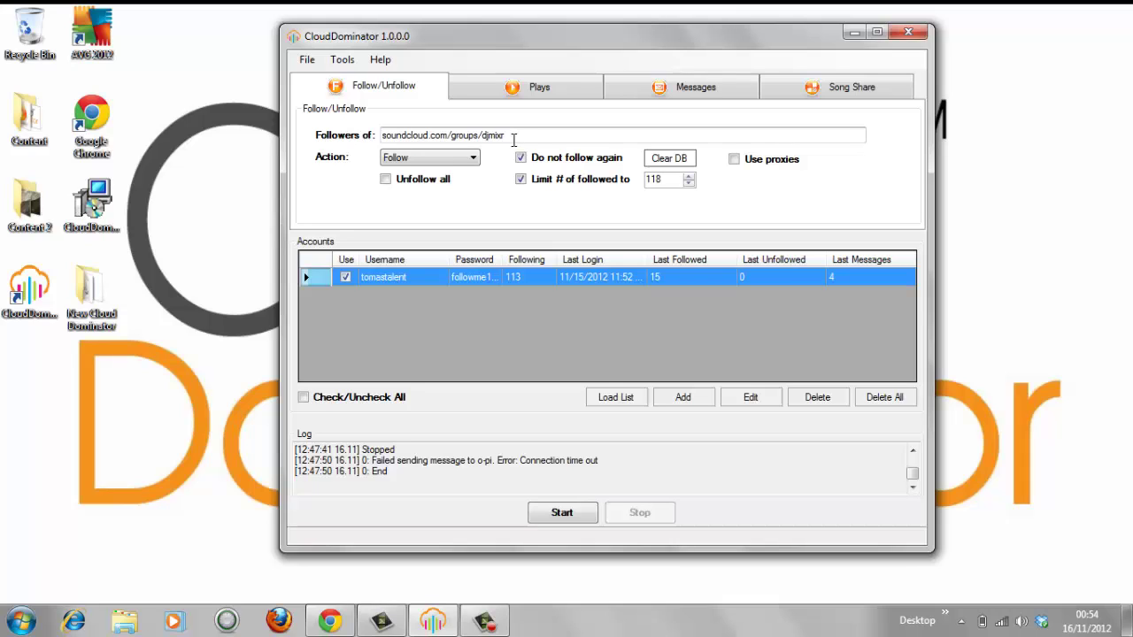
drag(498, 137, 363, 133)
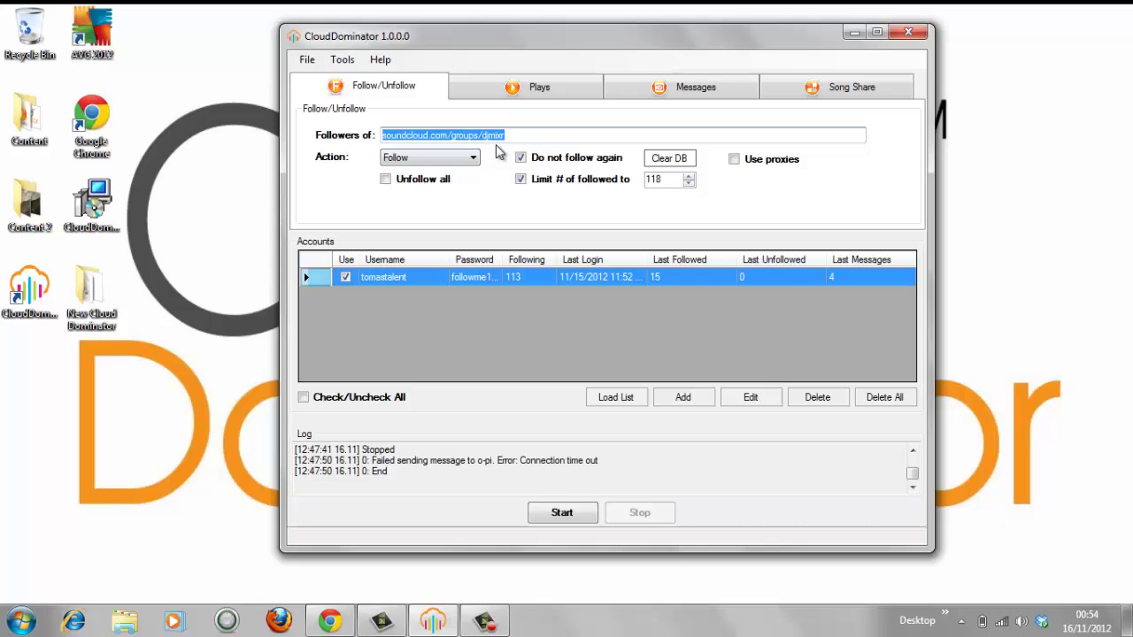
click(443, 158)
click(440, 156)
click(438, 155)
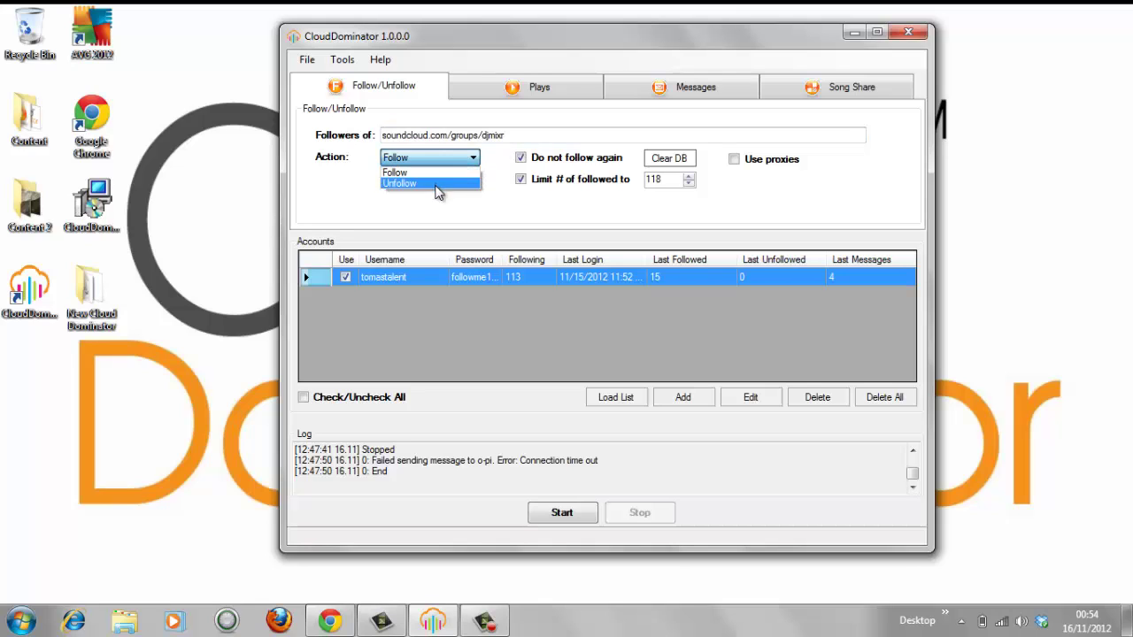
click(436, 169)
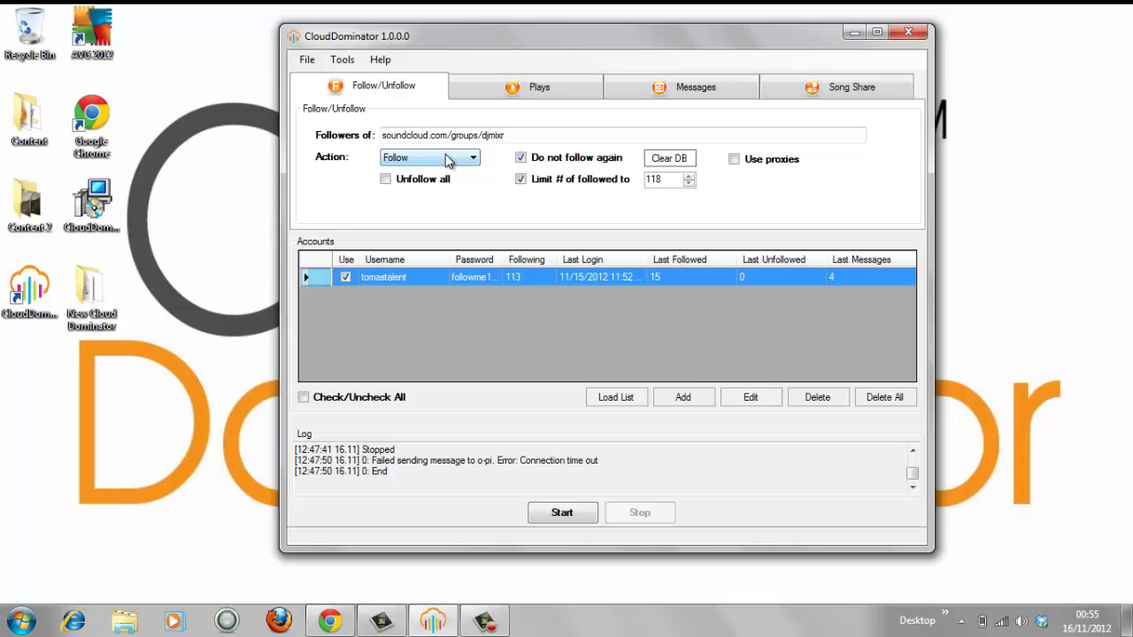
click(520, 159)
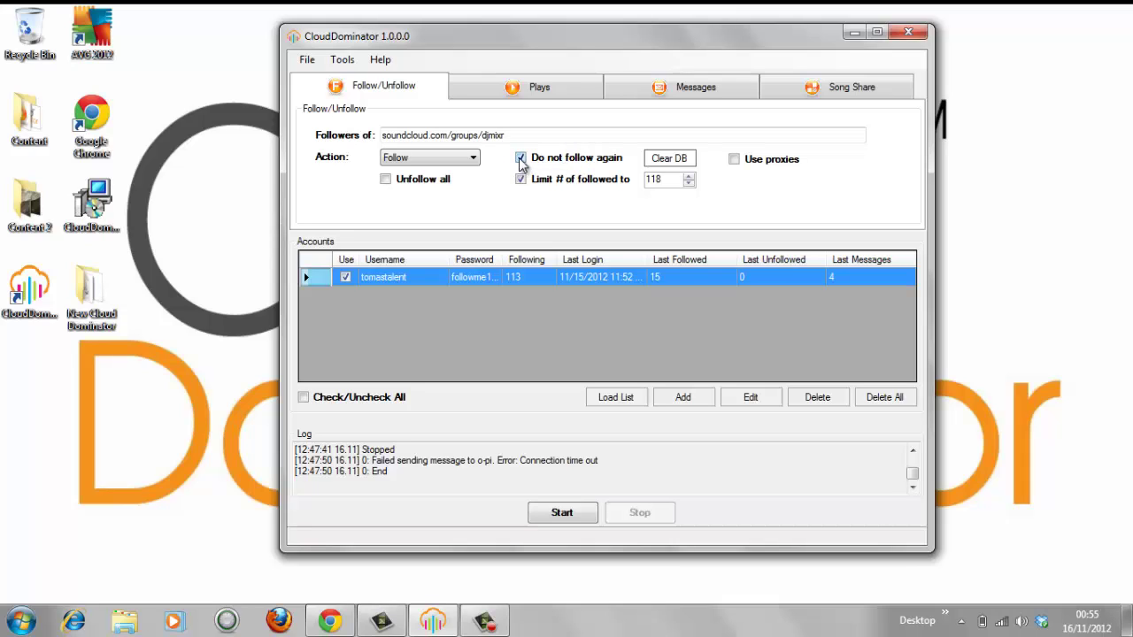
click(667, 161)
- Set the limit on the number of followed users to 123
drag(669, 178, 631, 178)
click(673, 178)
drag(673, 179, 631, 178)
text(200)
key(BackSpace)
text(6)
drag(668, 178, 624, 182)
text(200)
key(BackSpace)
key(BackSpace)
key(BackSpace)
text(180)
key(BackSpace)
key(BackSpace)
key(BackSpace)
text(130)
key(BackSpace)
key(BackSpace)
key(BackSpace)
text(123)
click(531, 88)
click(412, 79)
click(698, 398)
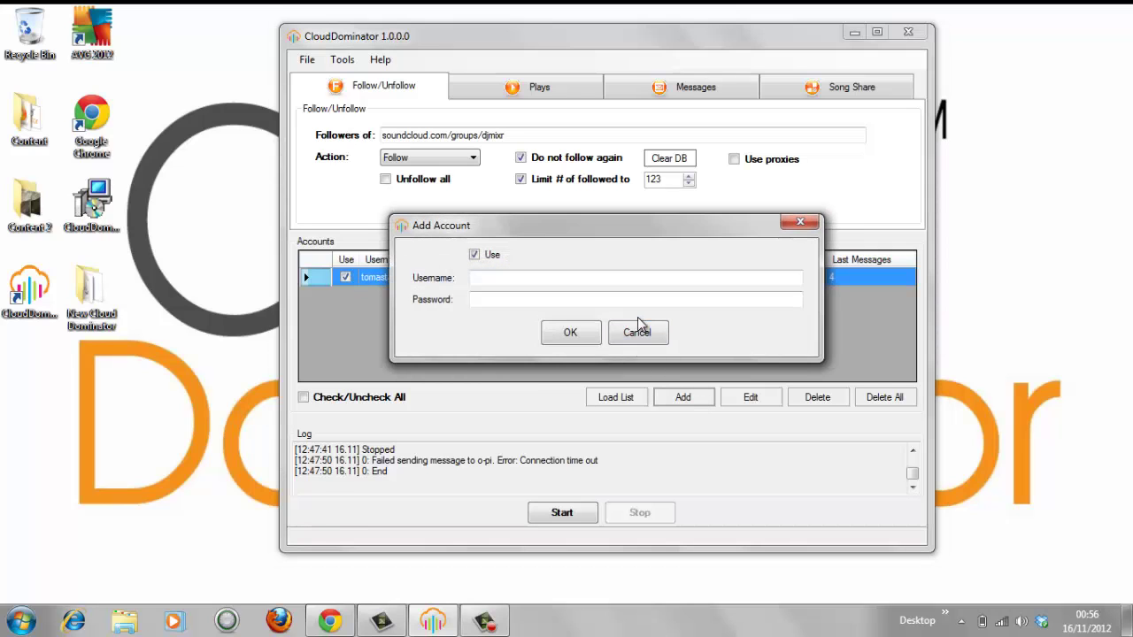
click(566, 299)
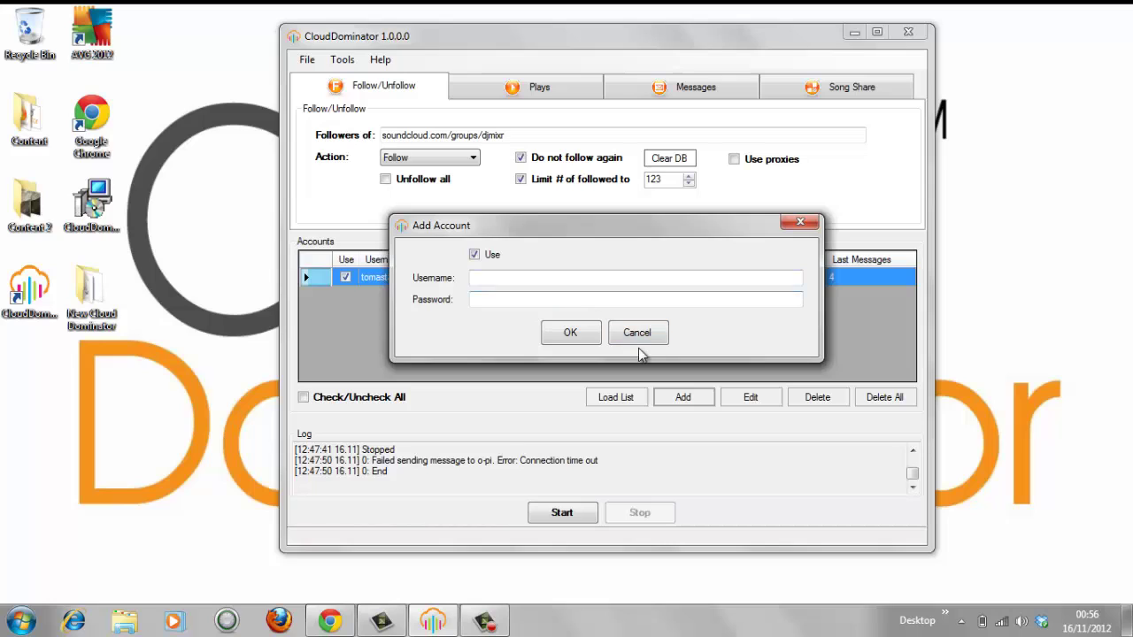
click(634, 333)
- Start the follow run with the listed account enabled for use
click(346, 278)
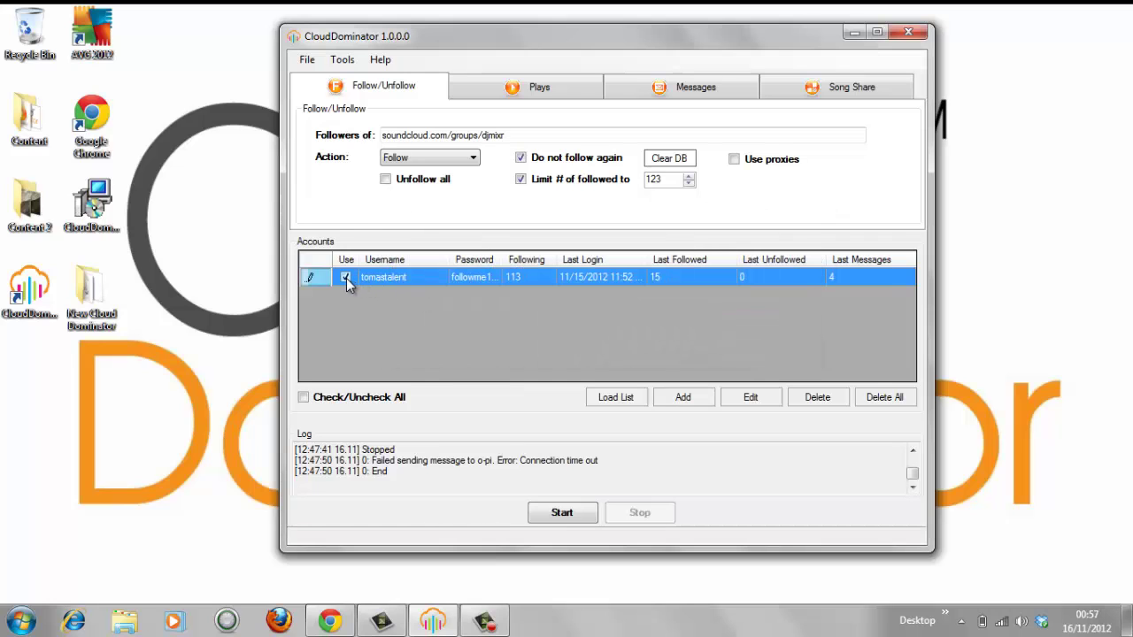
click(556, 516)
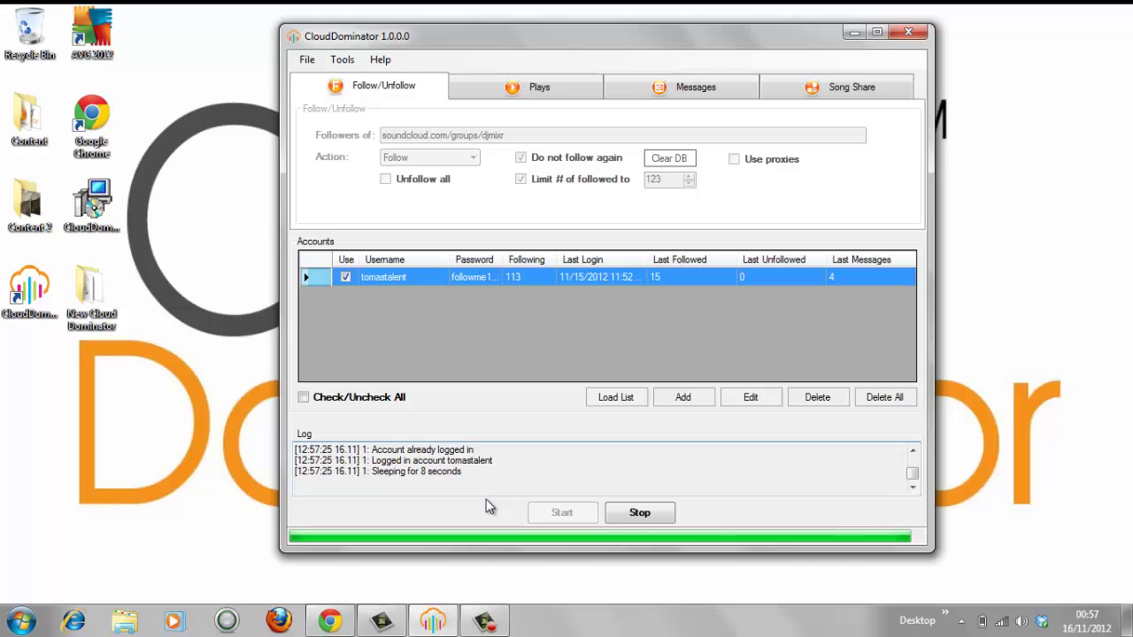
- Set the number of threads to 1 in the program settings and save them
click(342, 59)
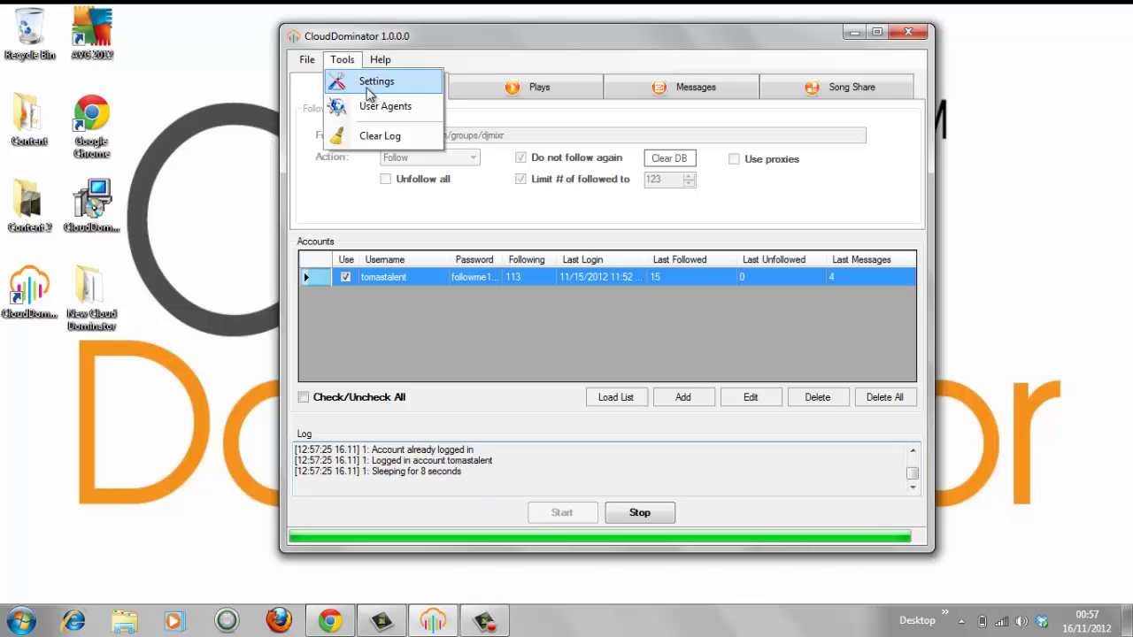
click(370, 90)
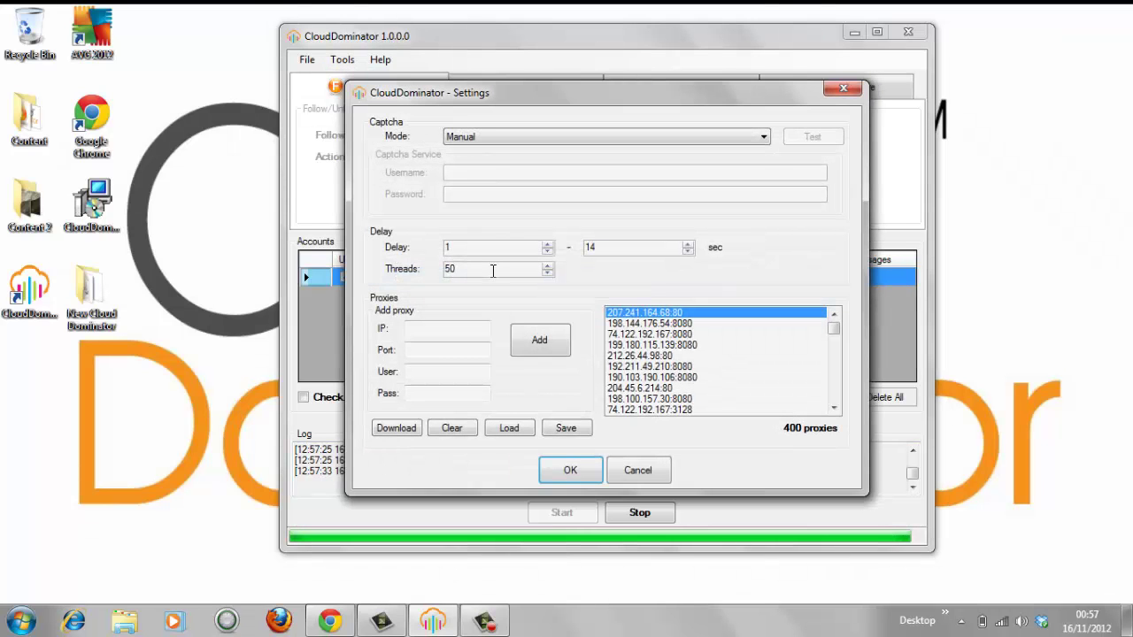
drag(494, 268, 416, 272)
text(8)
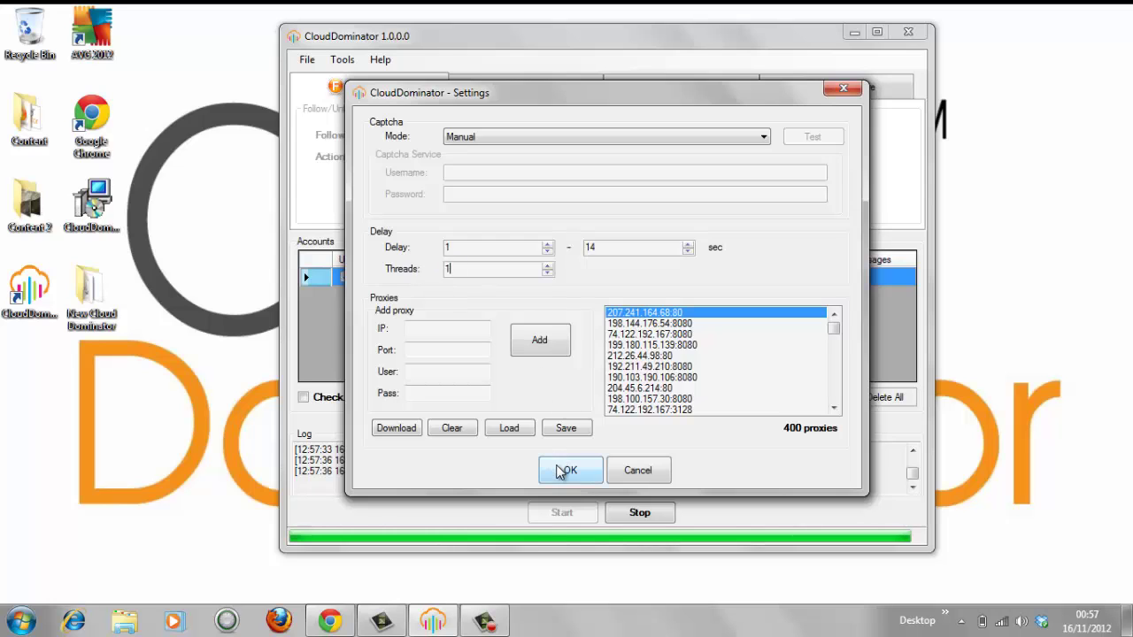
click(565, 469)
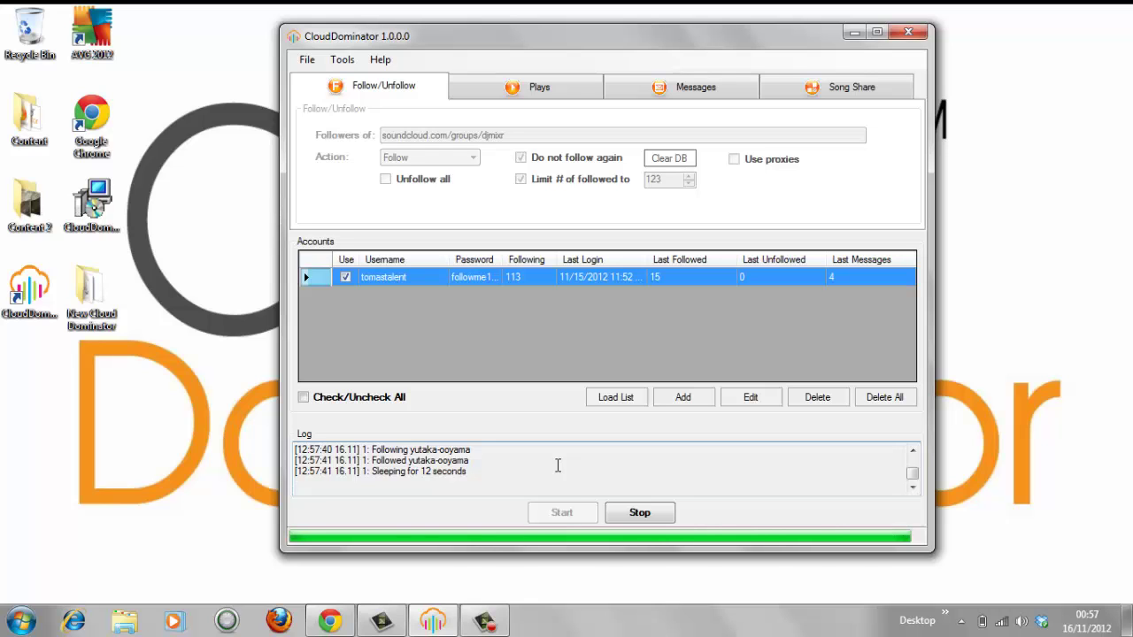
- Switch to Chrome and refresh the SoundCloud profile to check its Following count
click(333, 623)
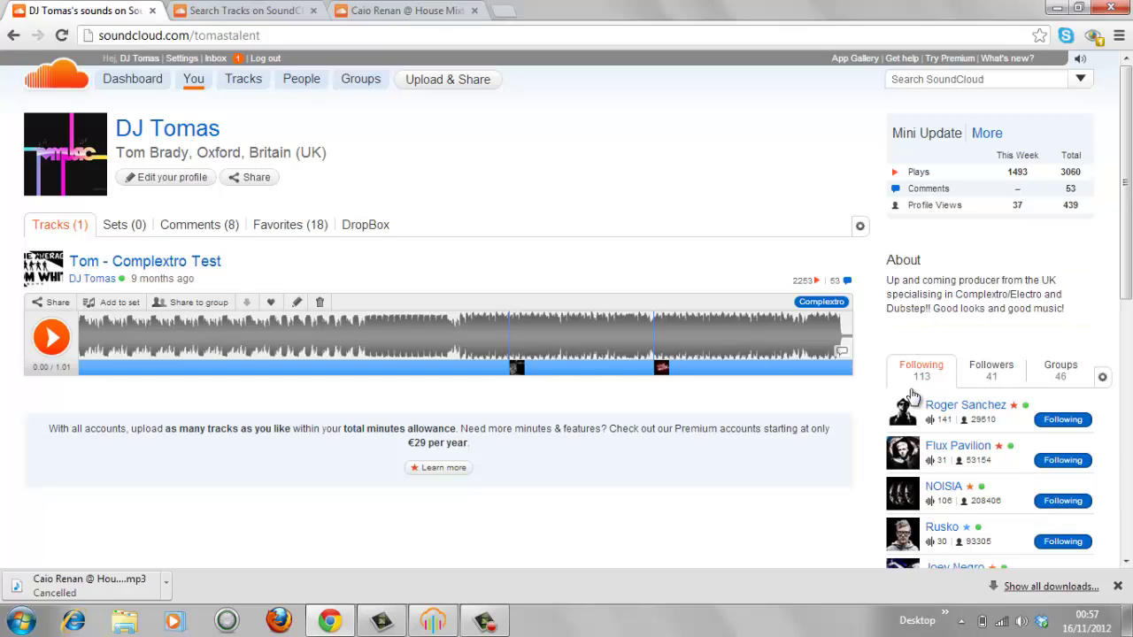
key(F5)
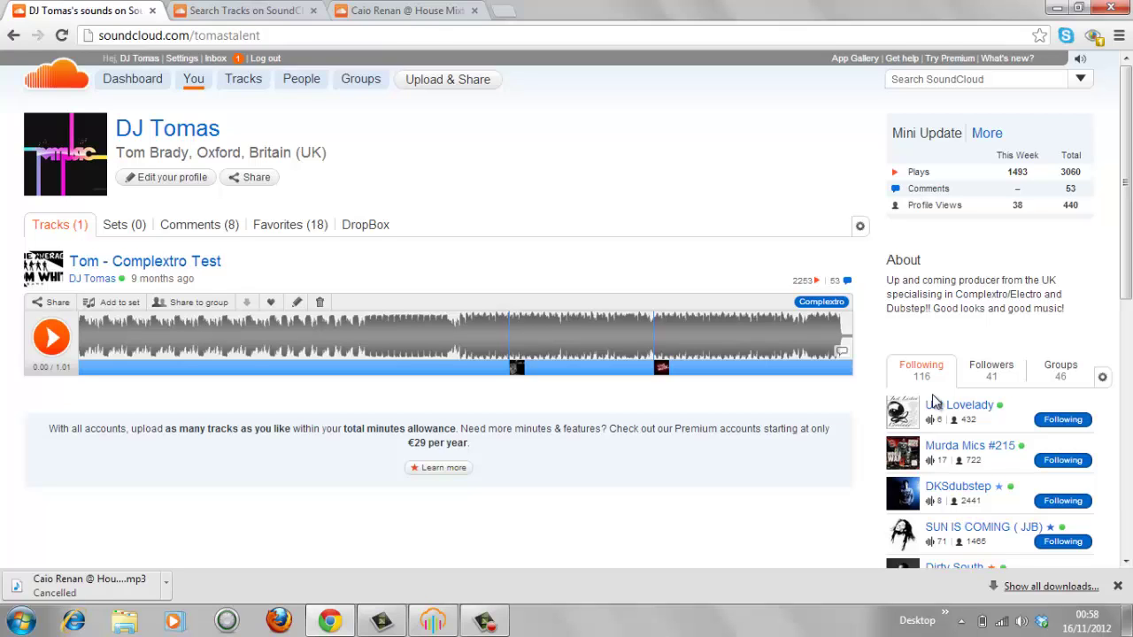
key(F5)
- Switch back to CloudDominator and stop the follow run
key(alt+Tab)
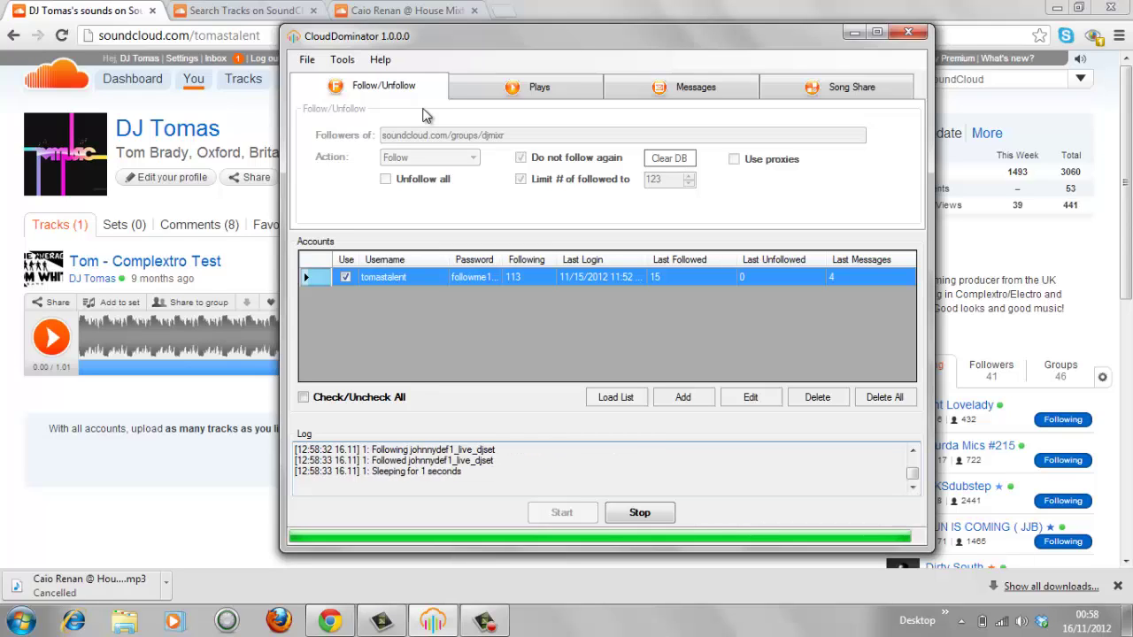
click(640, 513)
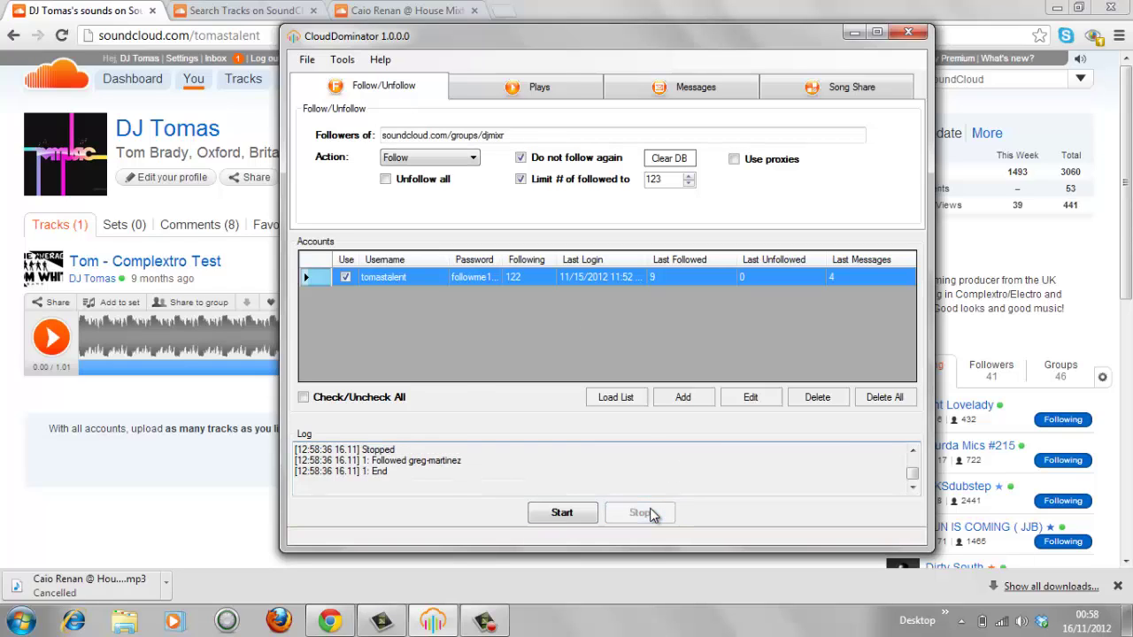
- Open the Plays feature, set the number of threads to 50 in the program settings and save them
click(508, 98)
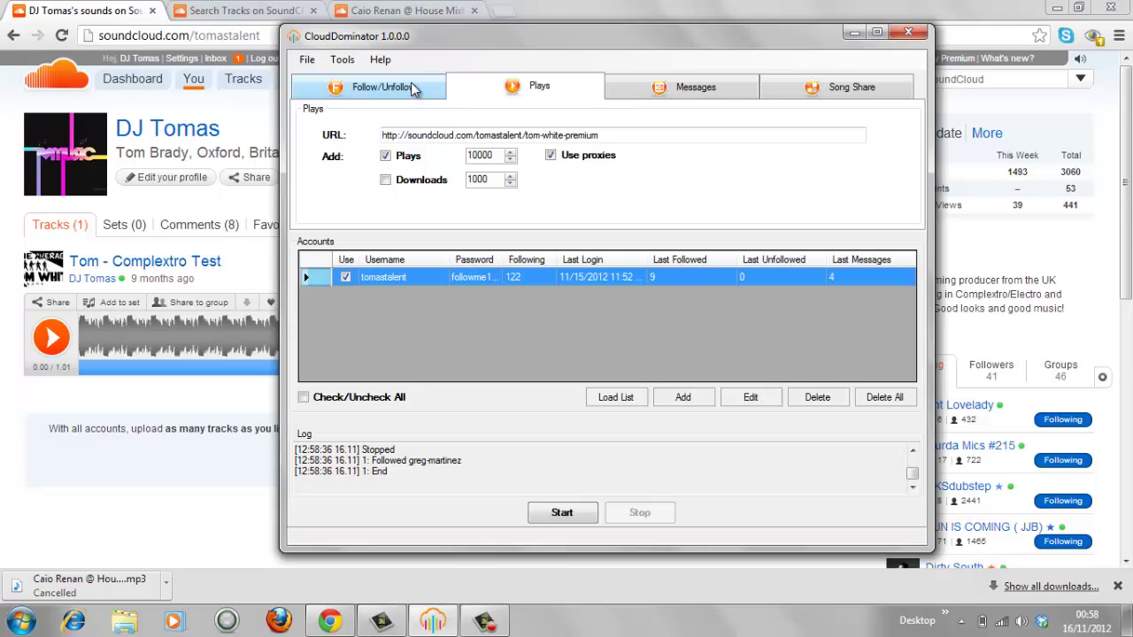
click(343, 59)
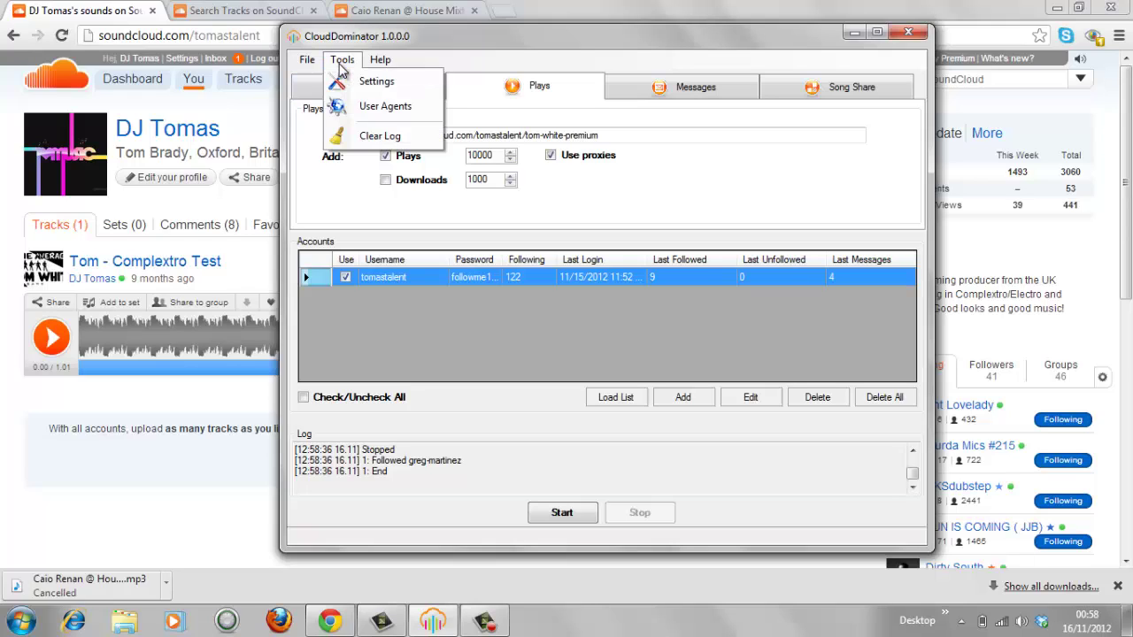
click(372, 82)
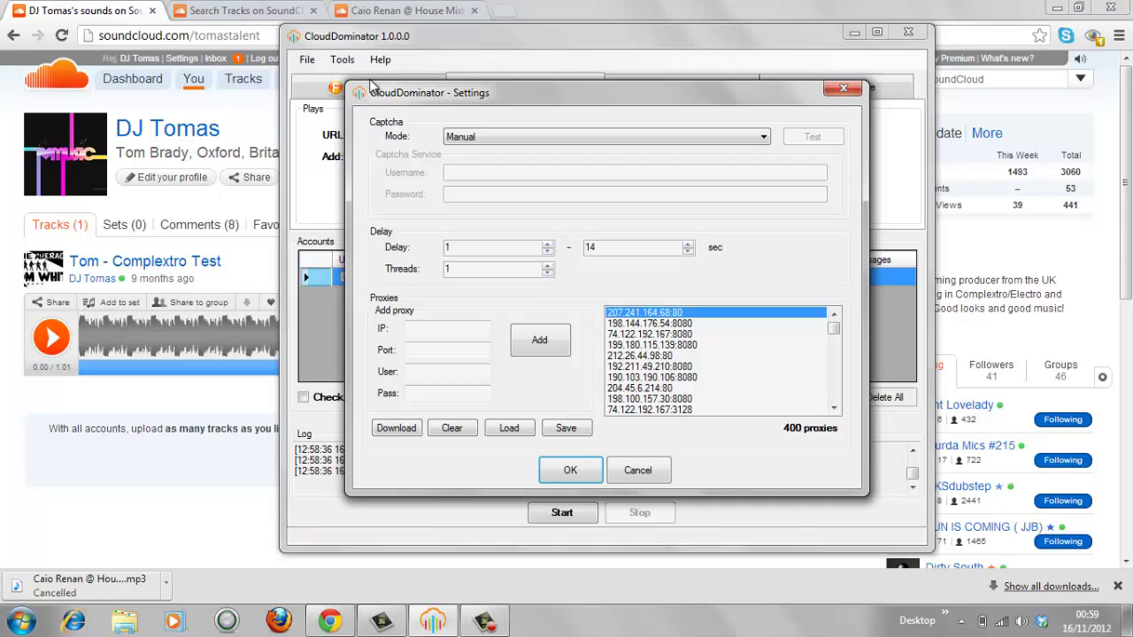
click(449, 269)
drag(449, 268, 440, 271)
text(50)
click(571, 470)
- Switch to Chrome, copy the address of the Complextro Test track page, and paste it as the Plays URL in CloudDominator
click(248, 201)
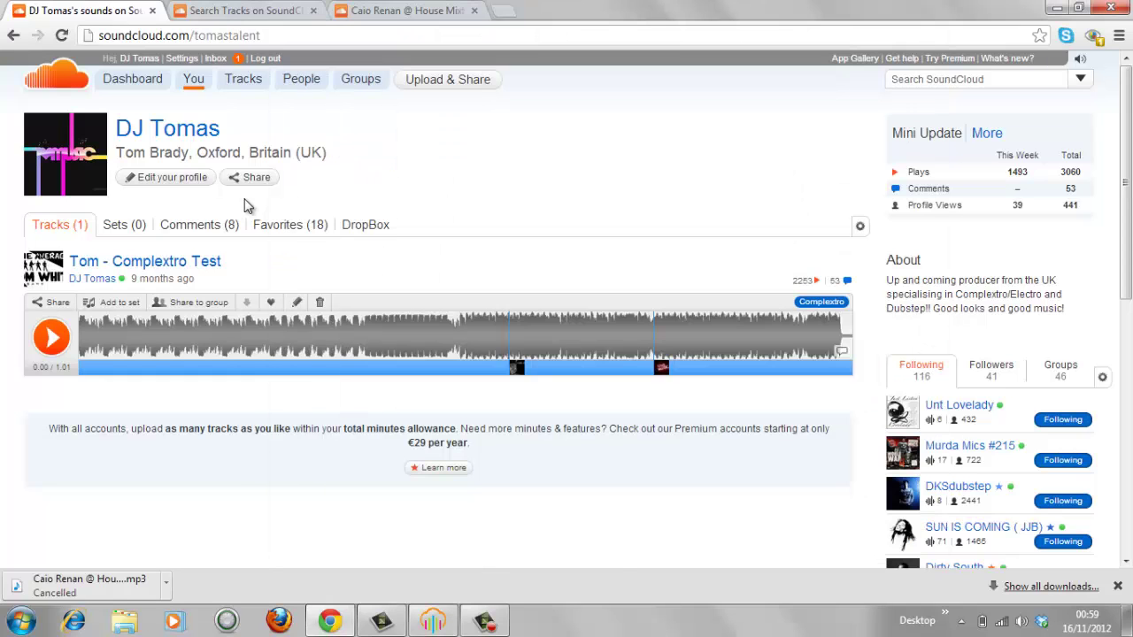
click(182, 260)
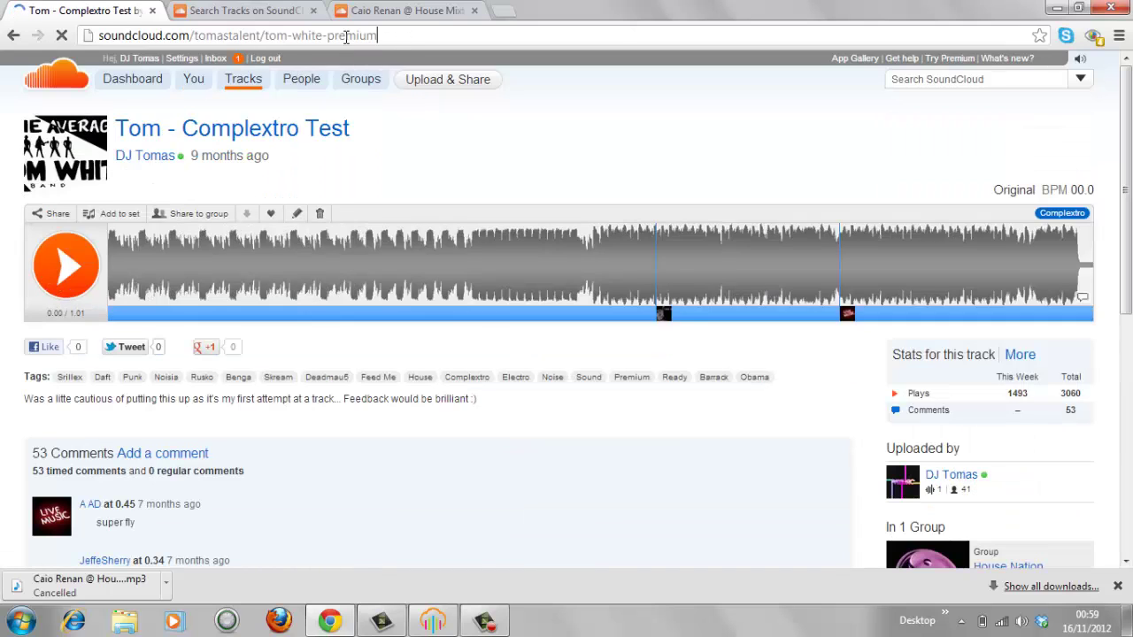
click(373, 35)
key(ctrl+c)
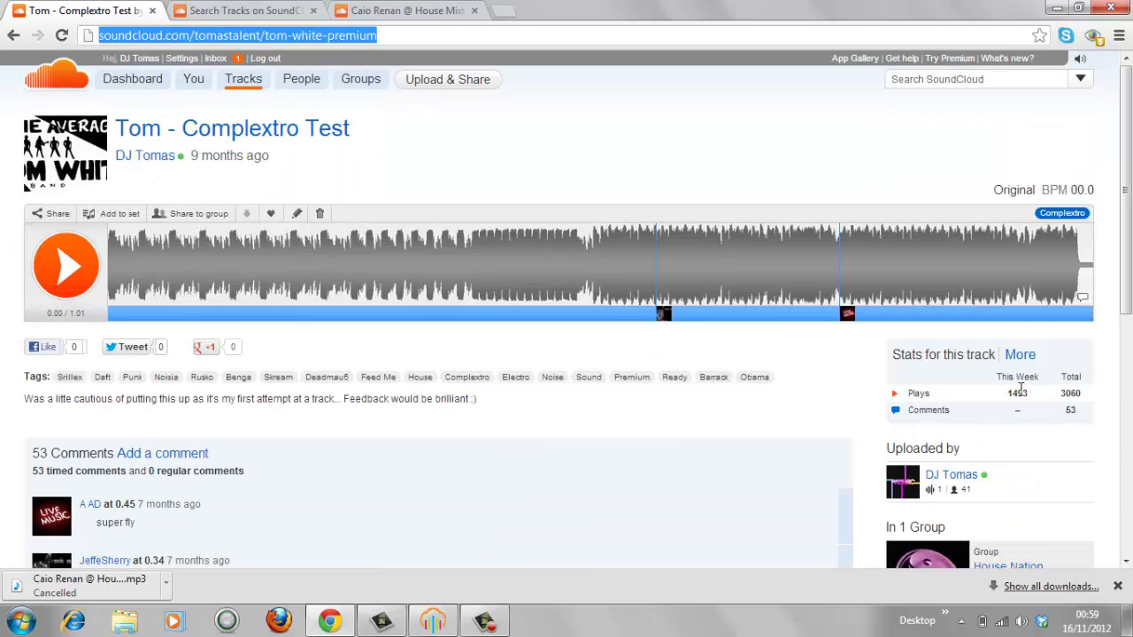
key(alt+Tab)
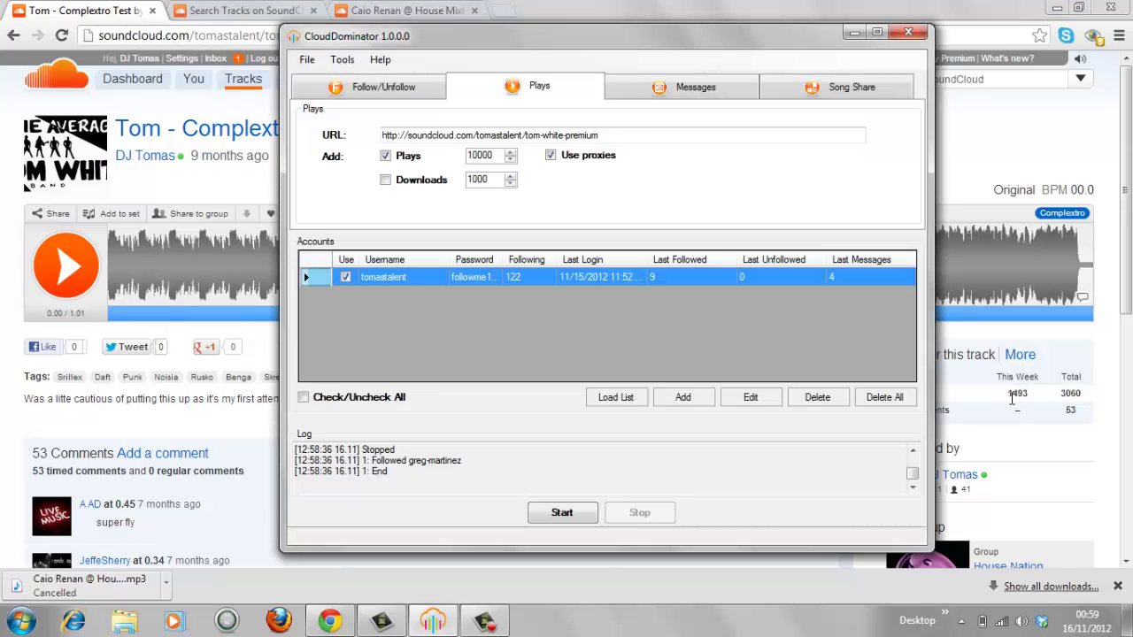
key(ctrl+a)
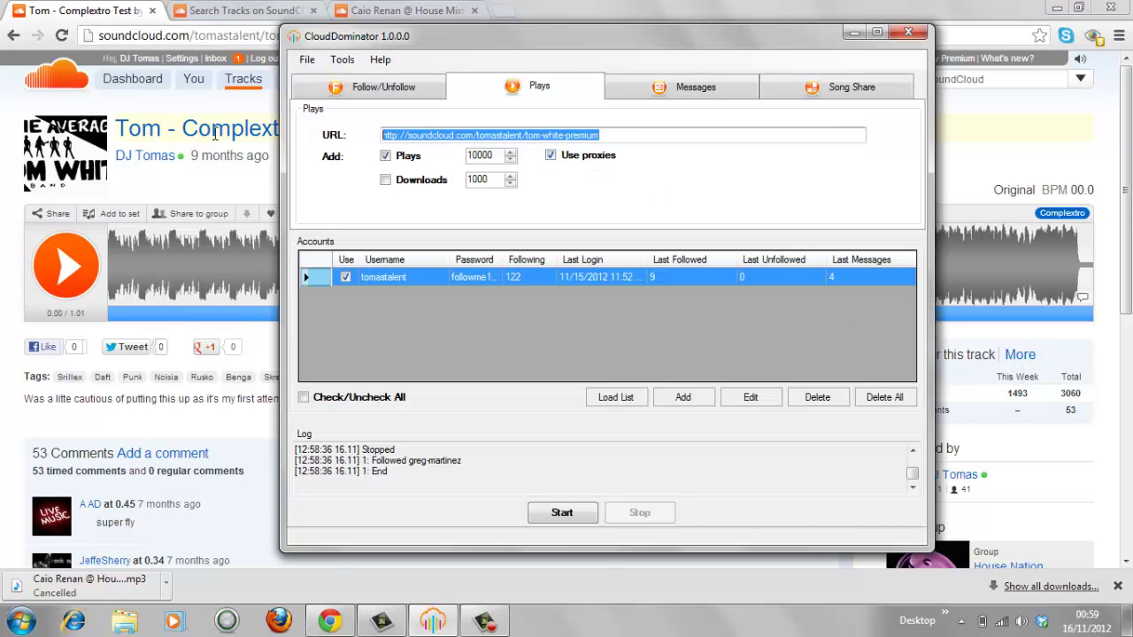
key(ctrl+v)
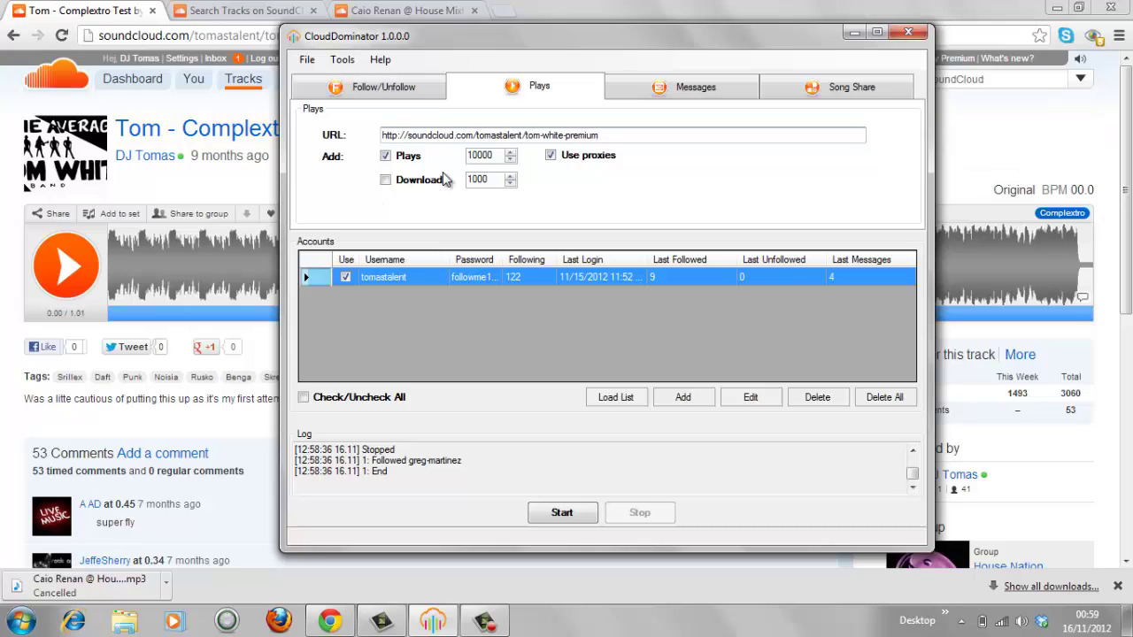
- Keep adding plays enabled, exclude the listed account from use, and start the plays run
click(386, 156)
click(386, 156)
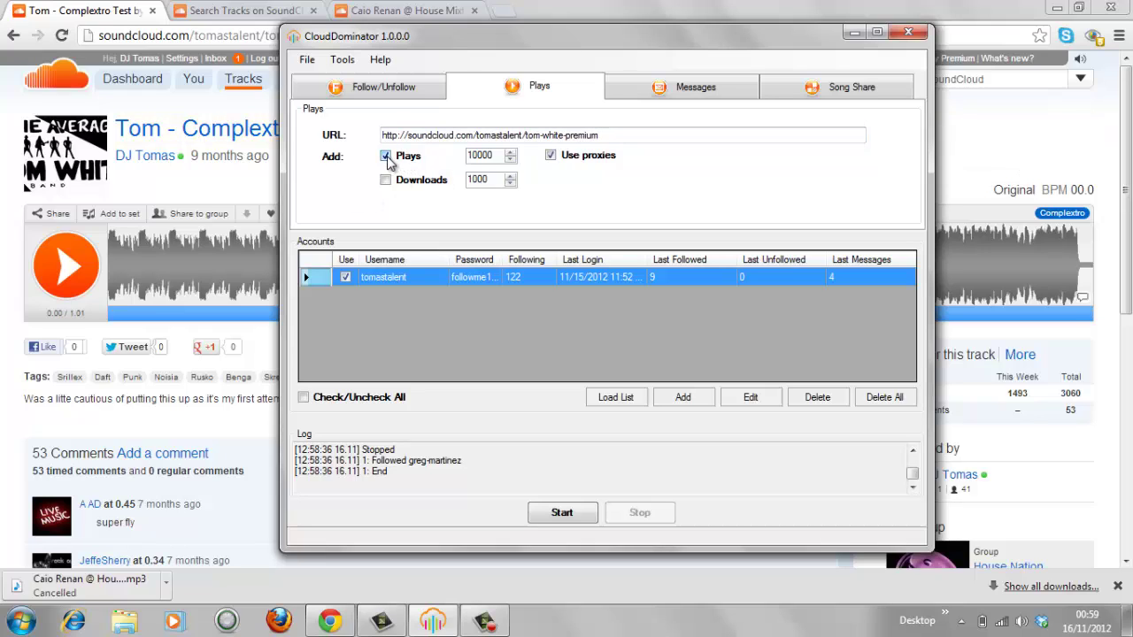
click(387, 182)
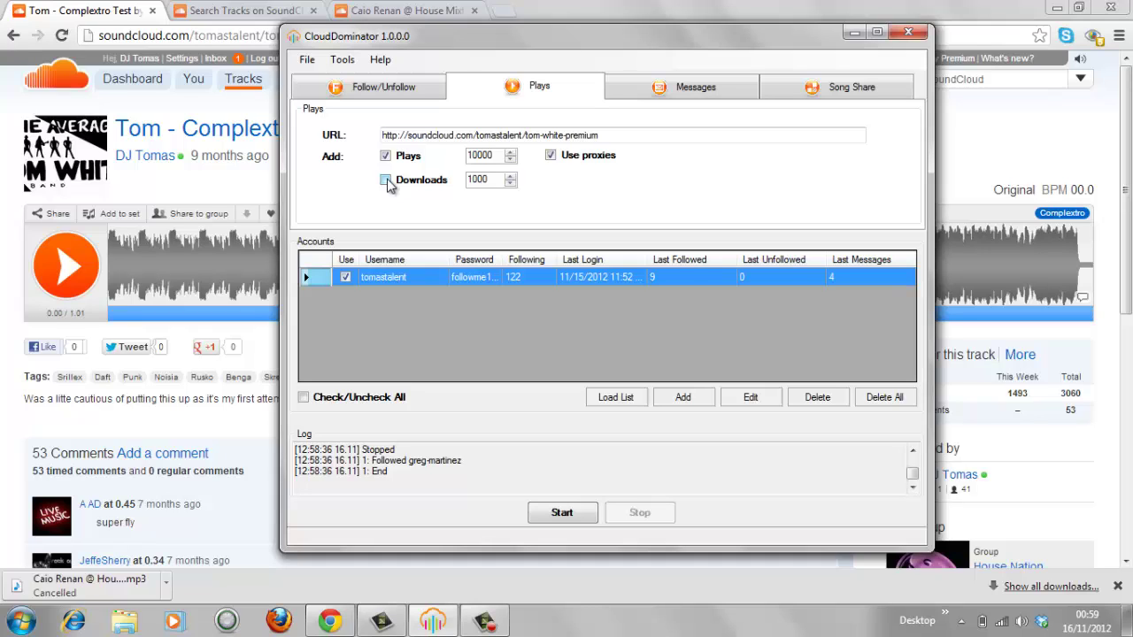
click(347, 277)
click(564, 517)
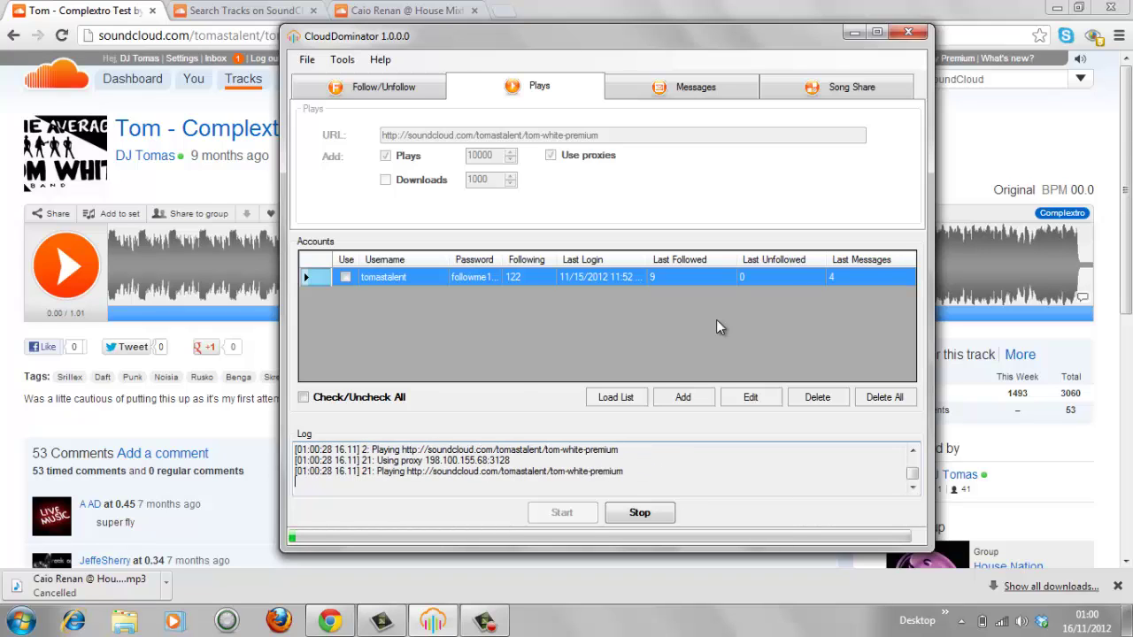
- Open a second CloudDominator window and place it beside the running one
right_click(433, 619)
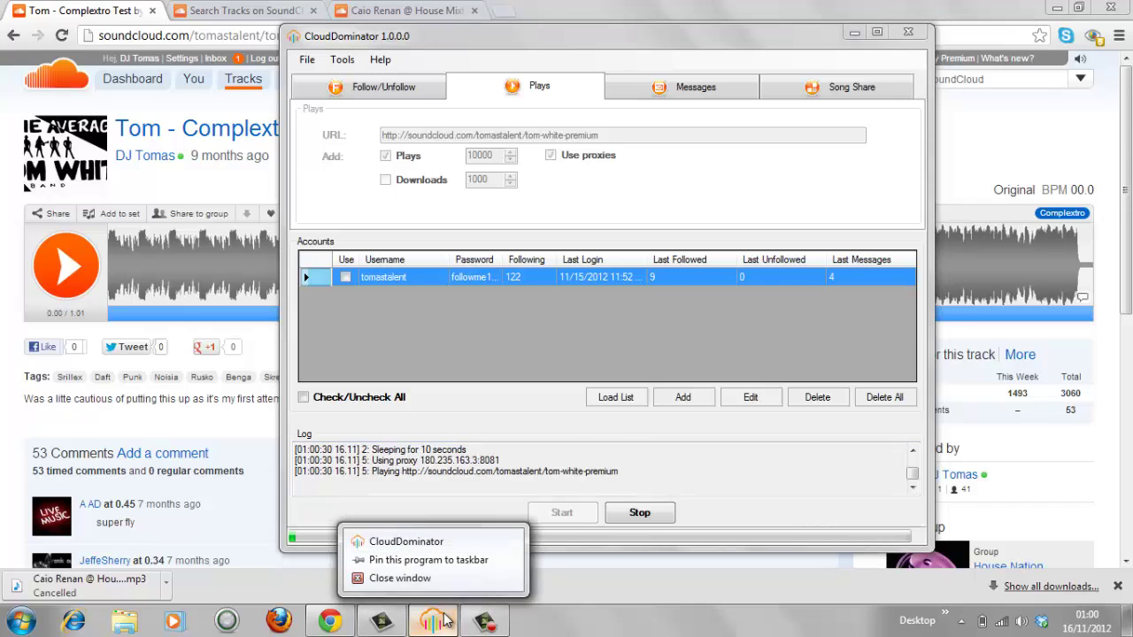
click(428, 550)
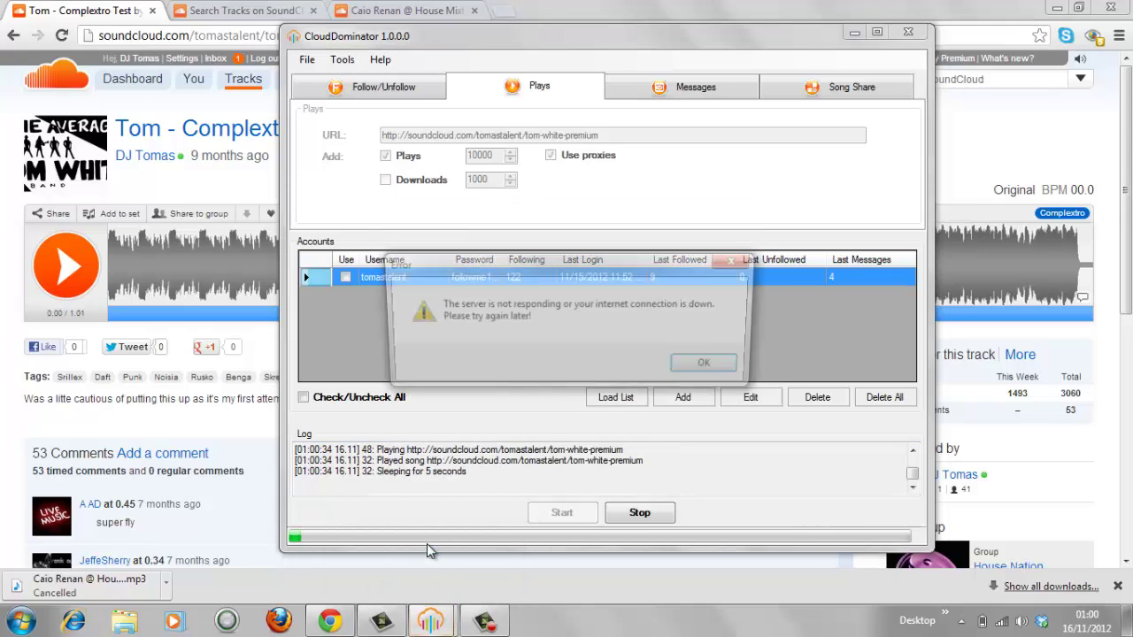
click(713, 368)
right_click(432, 621)
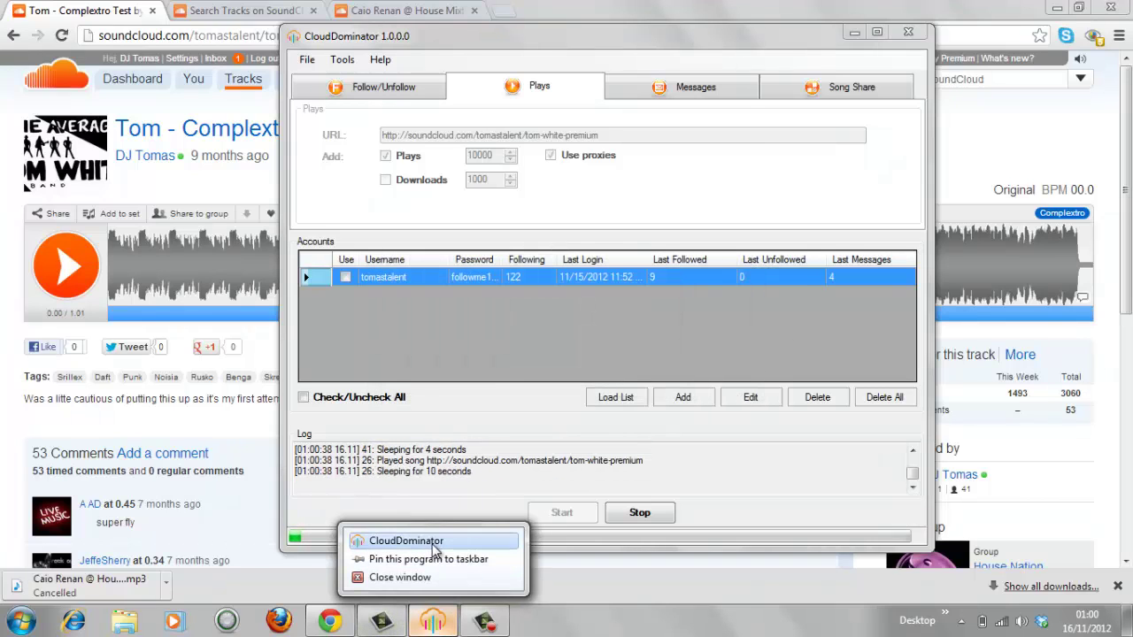
click(434, 551)
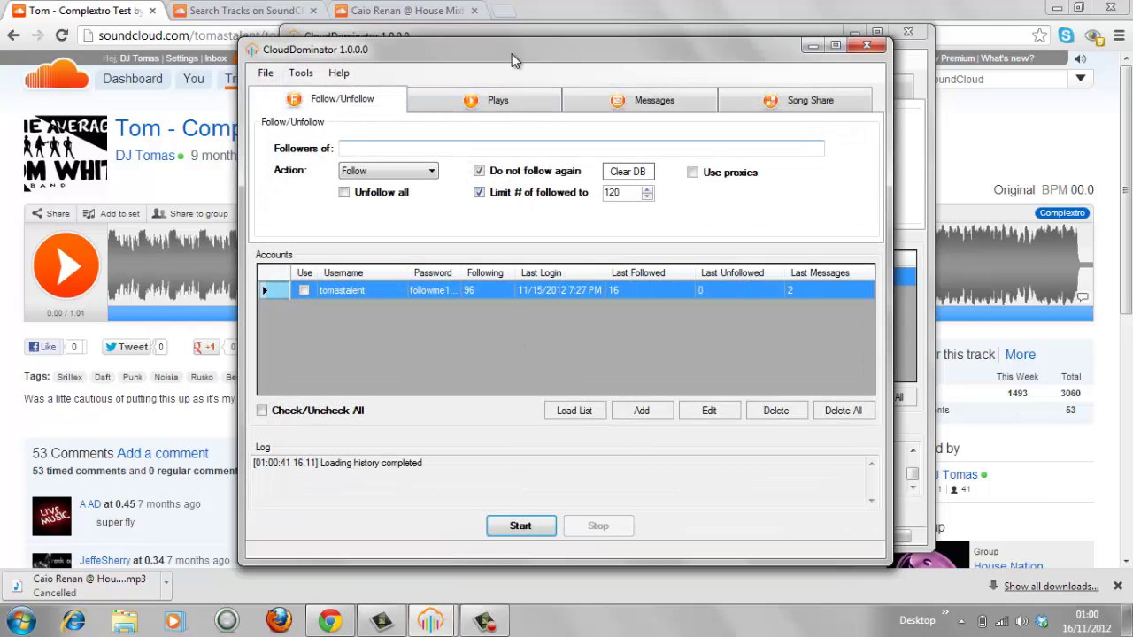
drag(511, 55, 624, 43)
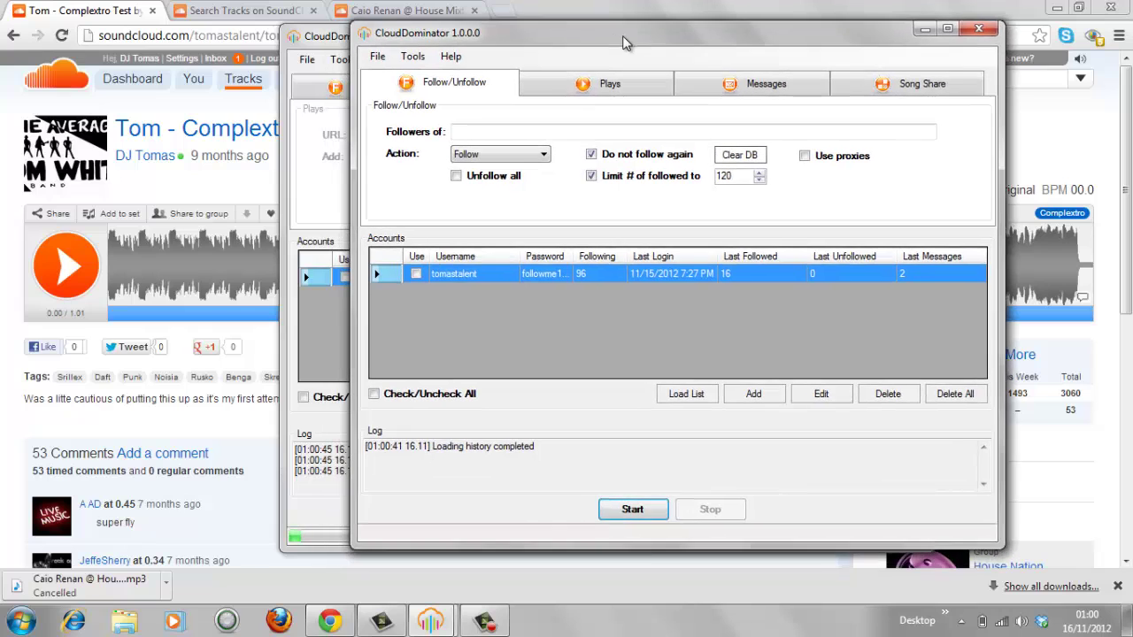
- Open a third CloudDominator window, move it clear of the others, and close both extra windows
right_click(431, 621)
click(431, 539)
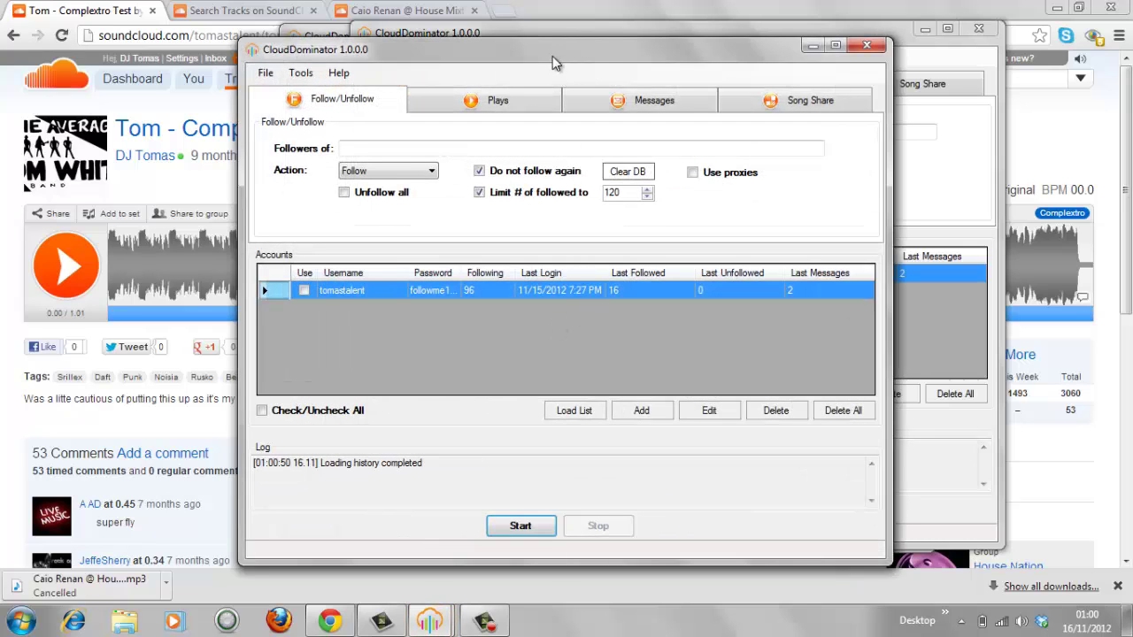
drag(581, 47, 722, 46)
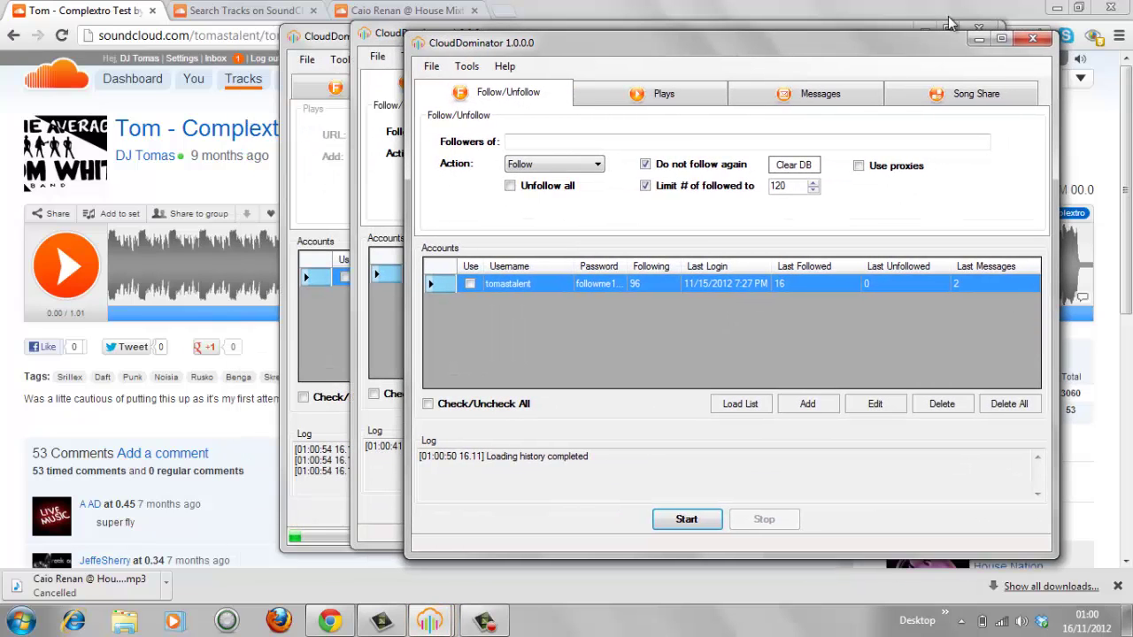
click(1033, 38)
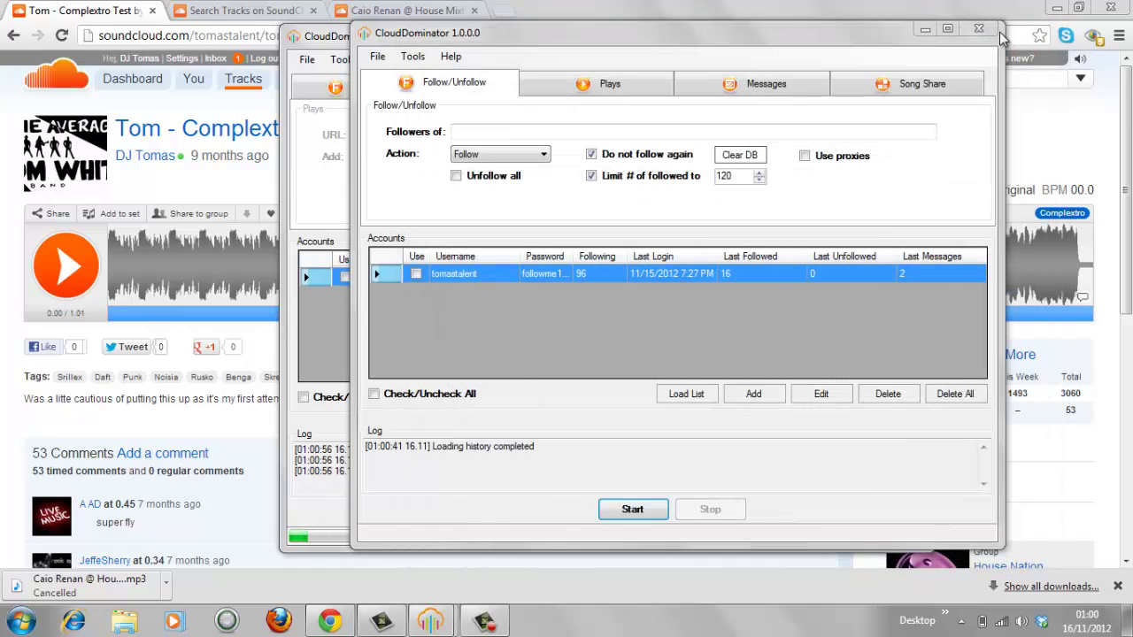
click(979, 32)
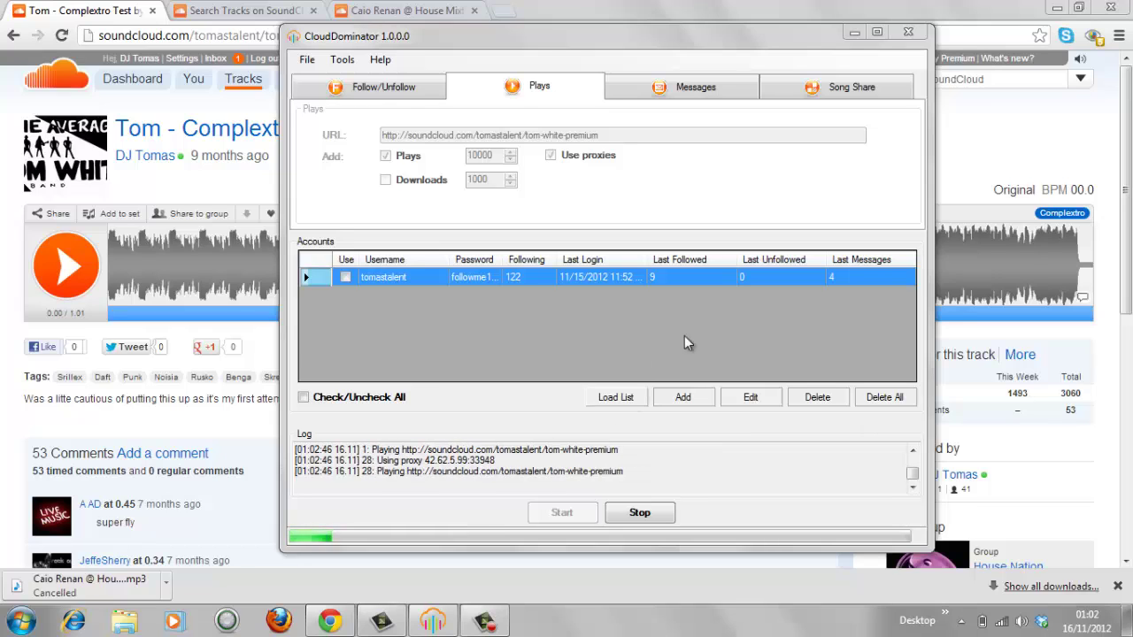
- Check the track's play count in Chrome, switch back to CloudDominator and stop the plays run
click(969, 138)
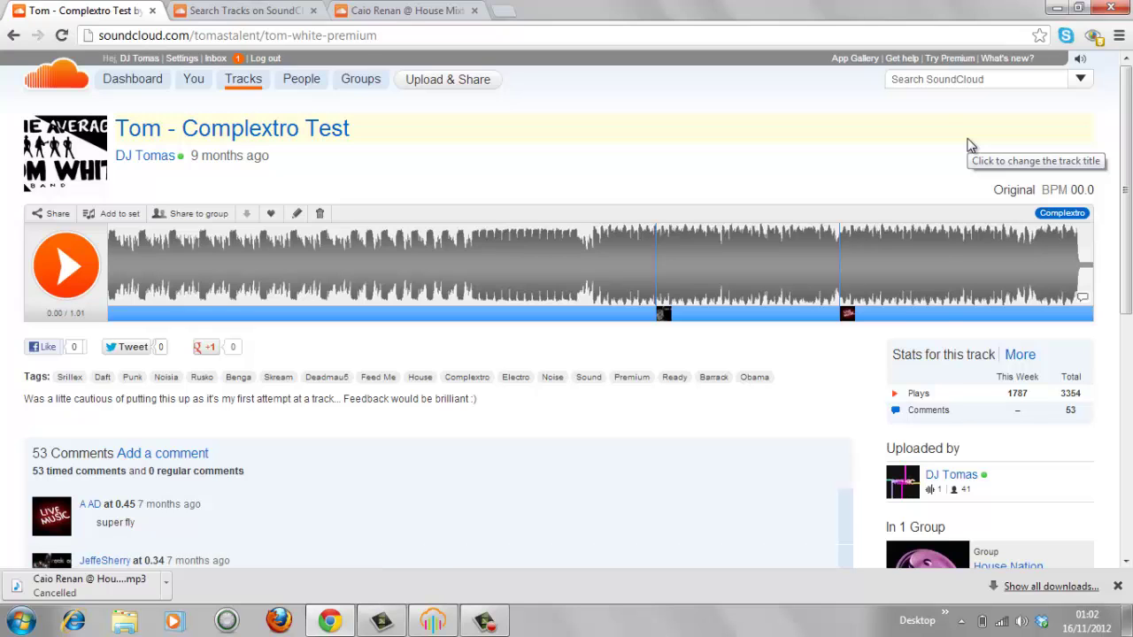
key(alt+Tab)
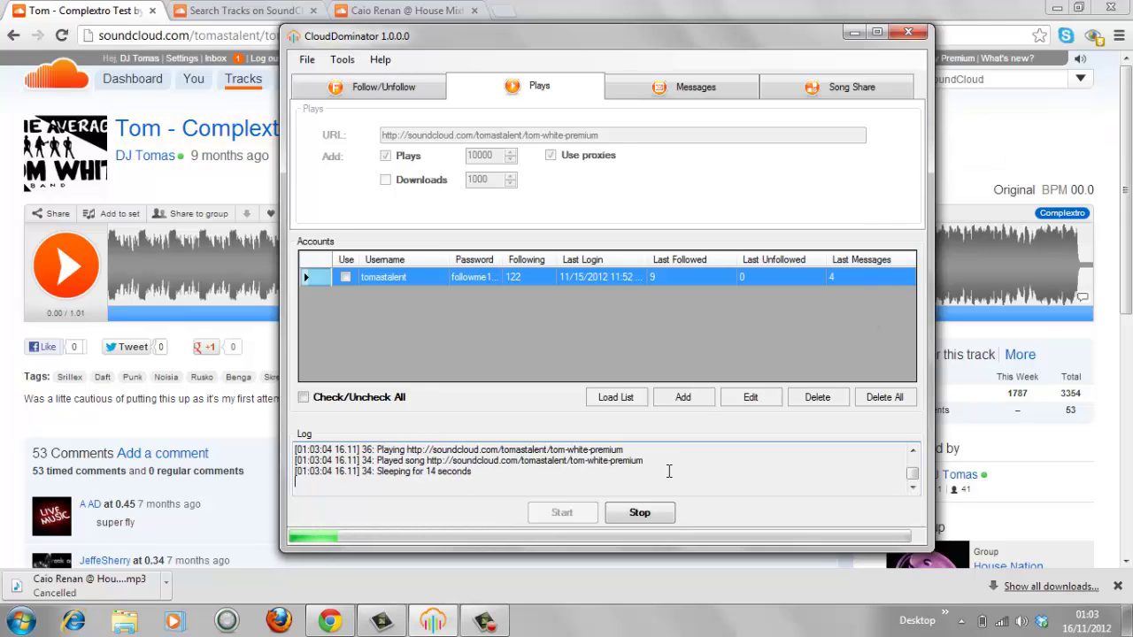
click(629, 516)
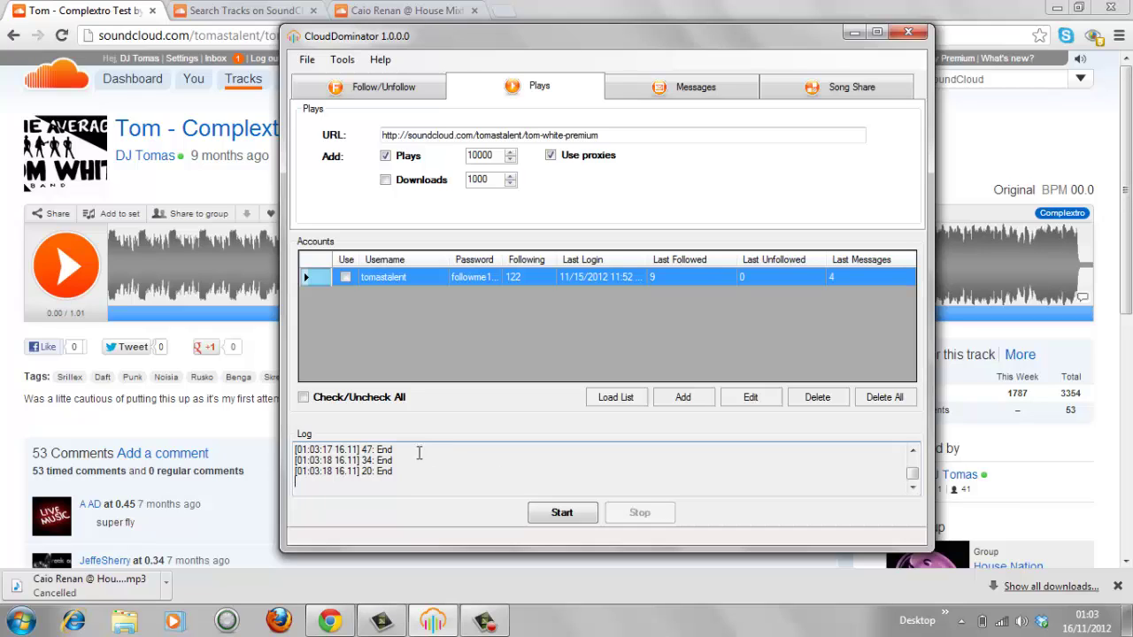
drag(410, 473, 352, 442)
click(447, 489)
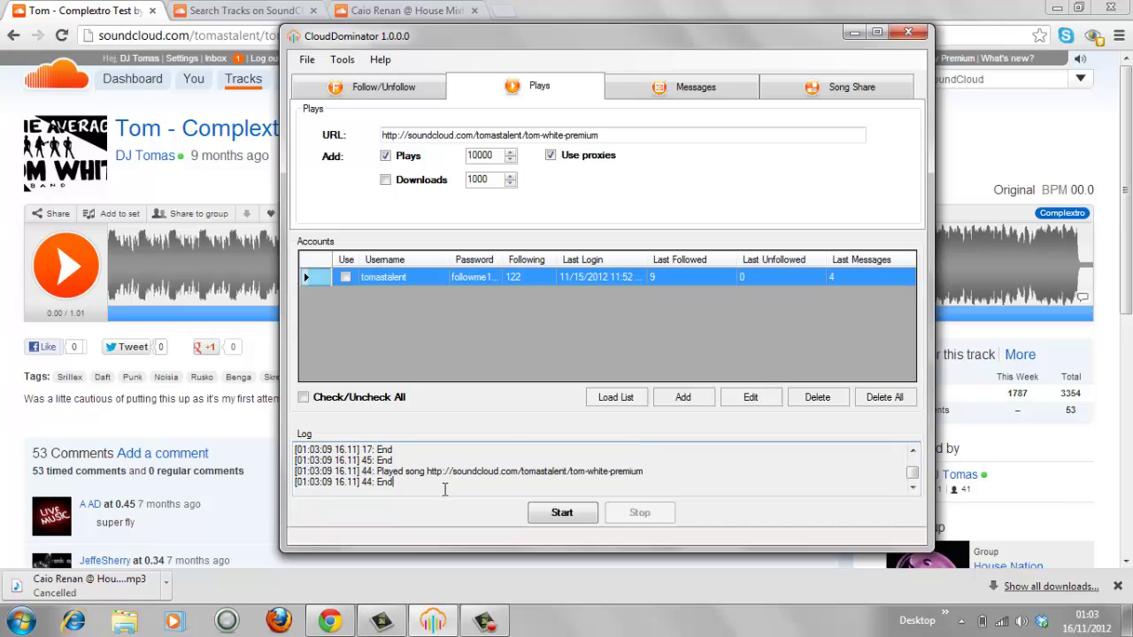
- Examine the spin-formatted subject and message text in the Messages feature, along with the Follow/Unfollow settings
click(640, 96)
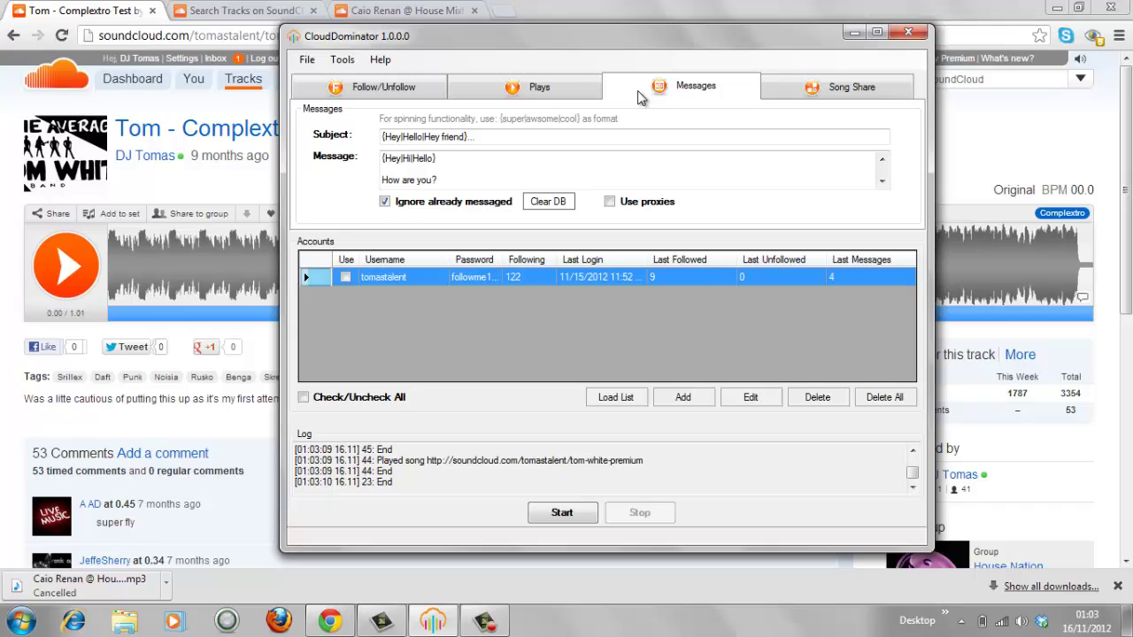
drag(492, 136, 382, 135)
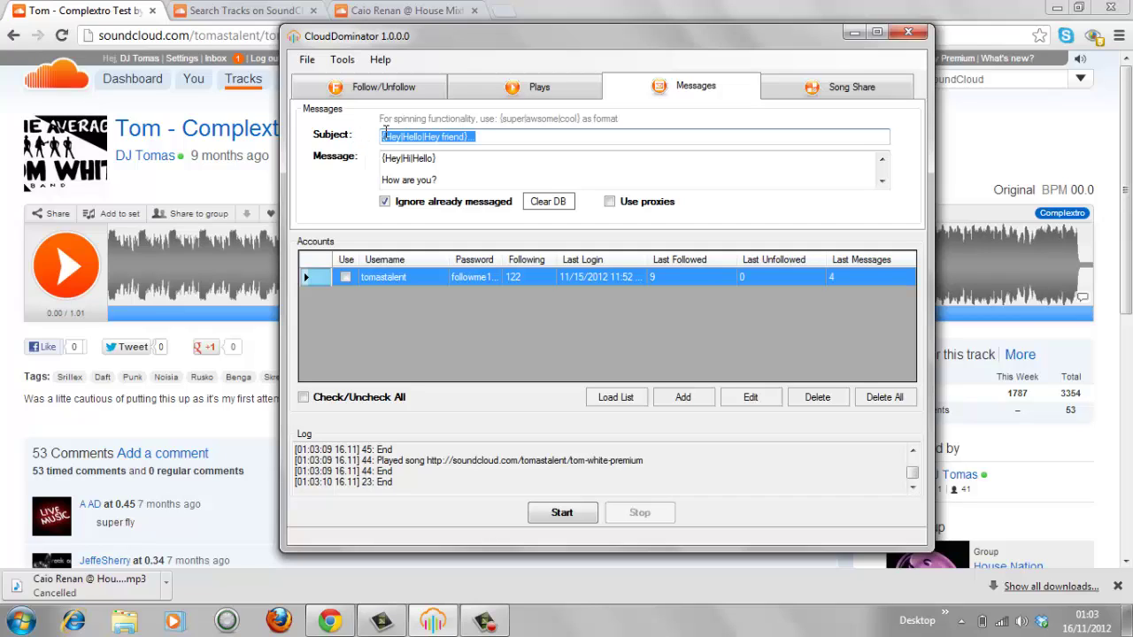
click(398, 136)
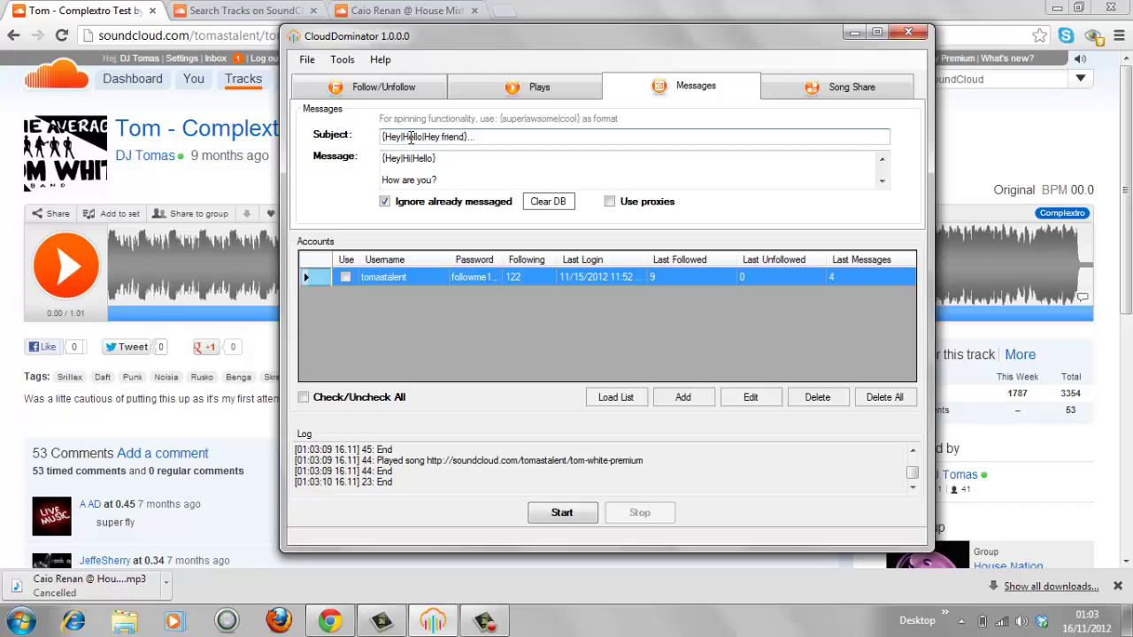
drag(409, 137, 418, 137)
click(444, 137)
click(420, 91)
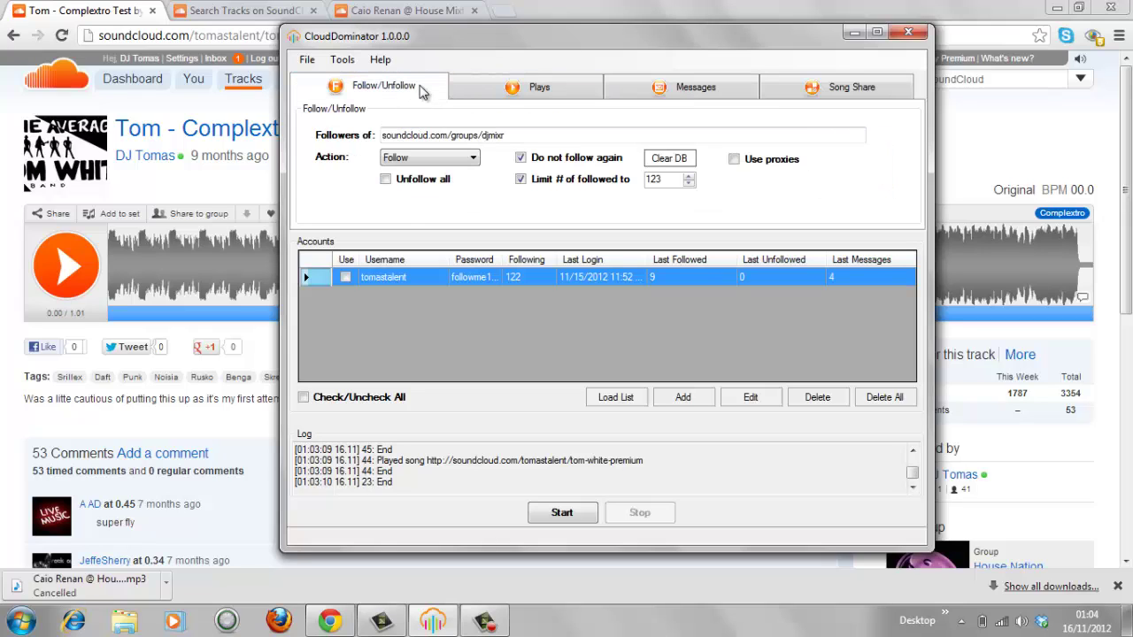
click(679, 94)
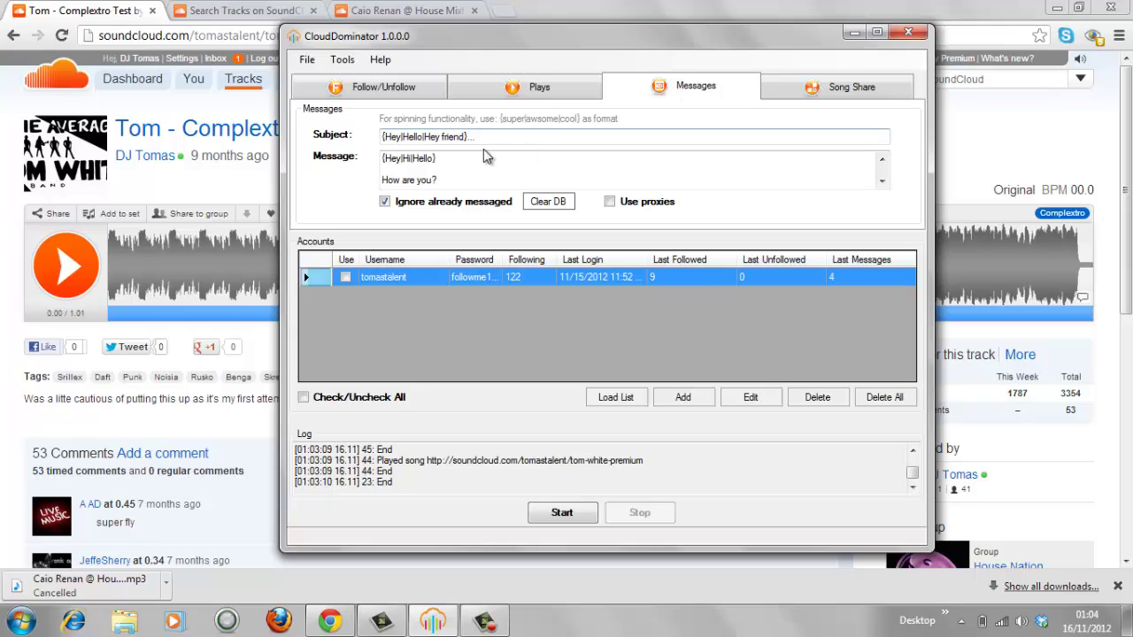
drag(483, 157, 571, 208)
click(566, 170)
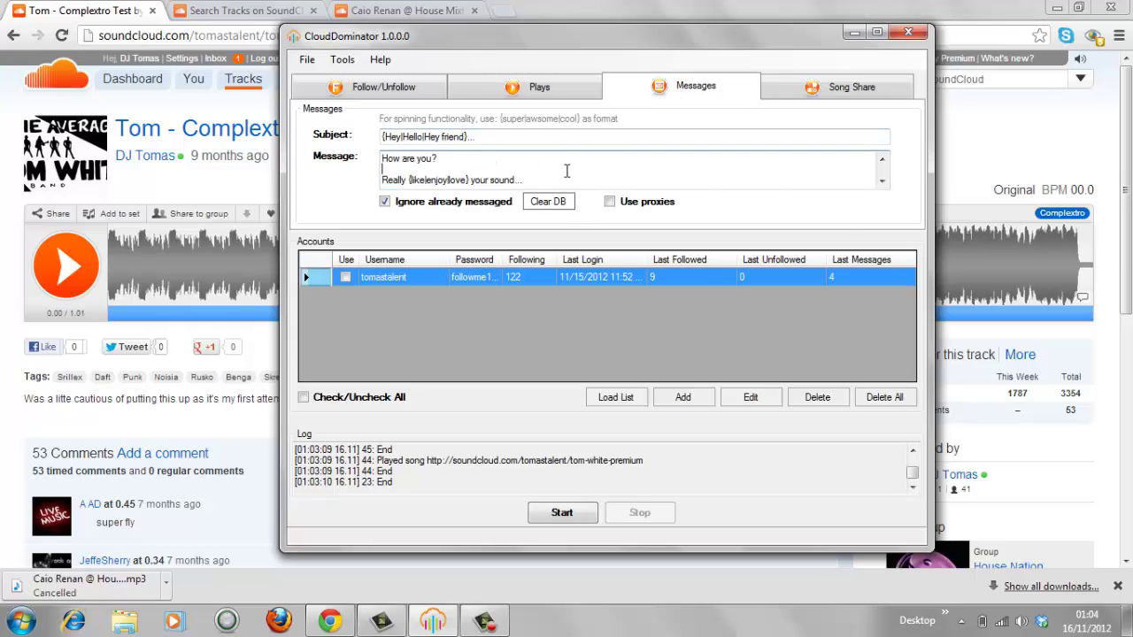
click(882, 161)
click(882, 161)
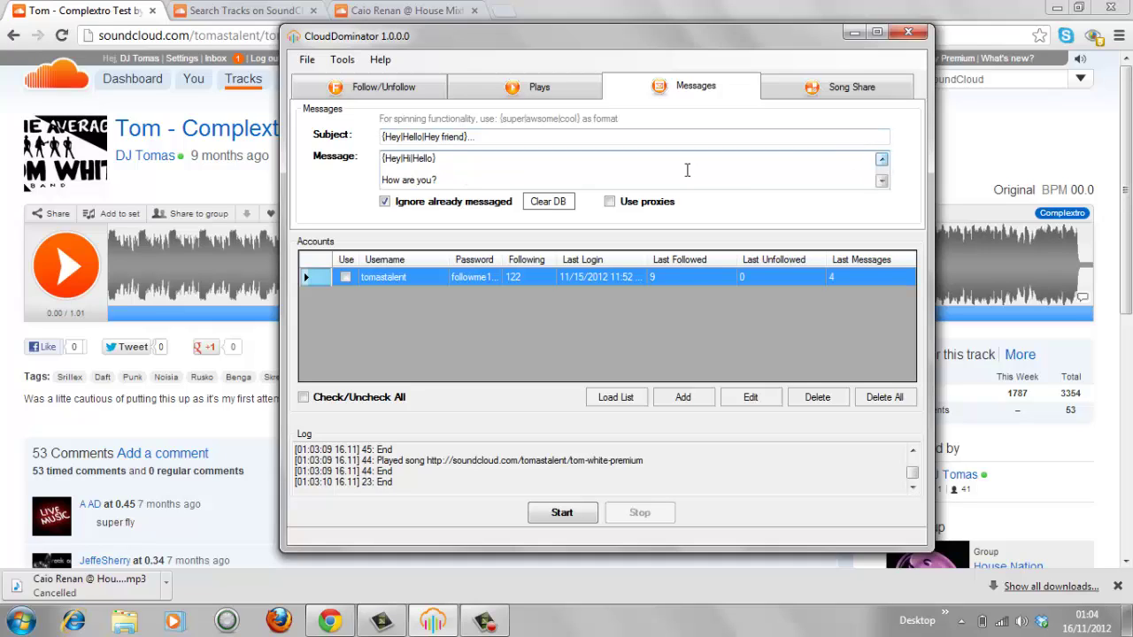
- Replace the greeting line of the message with the spin text {Hey|Hello|Hi}
click(468, 161)
drag(468, 161, 282, 162)
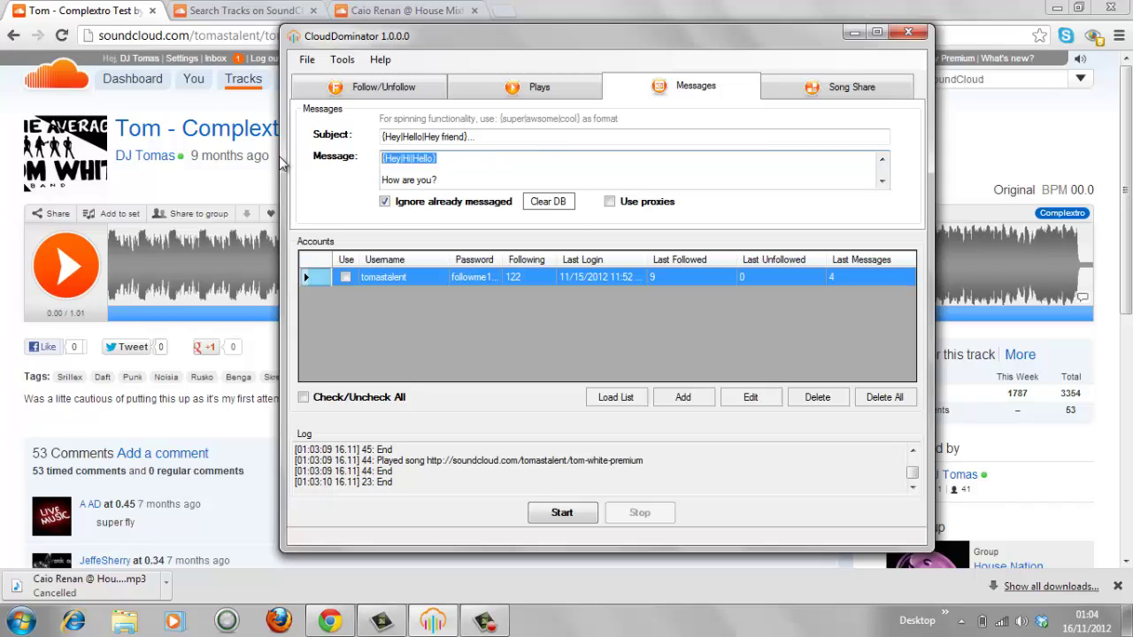
key(BackSpace)
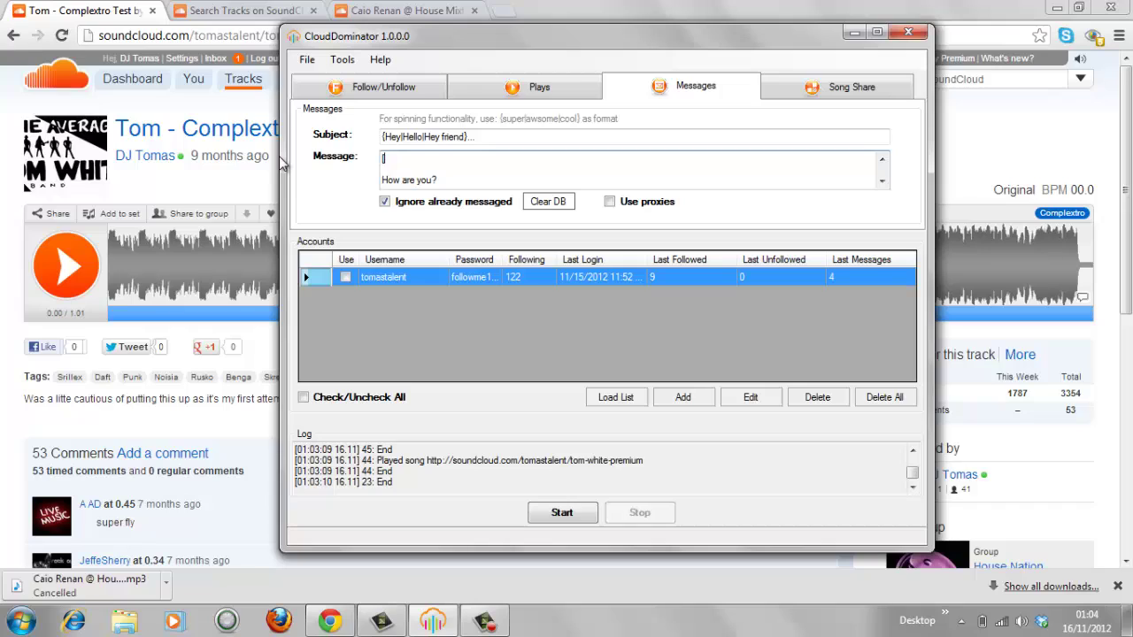
text({Hey|Hello|Howd)
key(BackSpace)
key(BackSpace)
key(BackSpace)
key(BackSpace)
text(Hi})
key(Down)
key(Down)
key(Down)
key(Down)
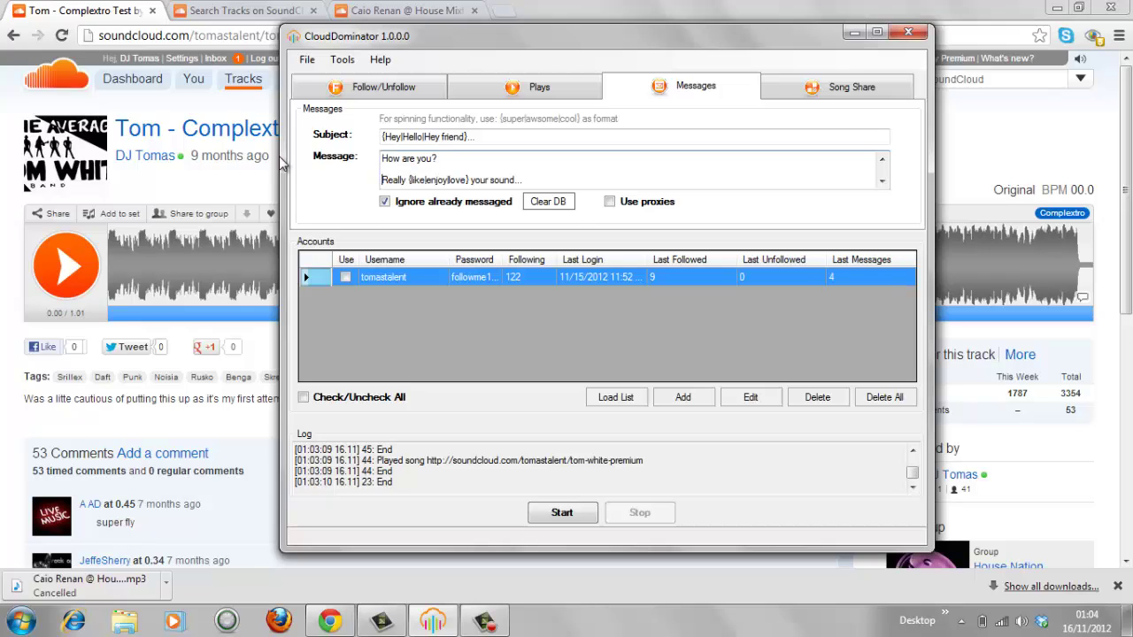
- Examine the {like|enjoy|love} spin variants in the last line of the message text
key(Right)
key(Right)
key(Right)
key(Right)
key(Right)
key(Right)
key(Right)
key(Right)
key(Right)
key(Right)
key(Right)
key(Right)
key(Right)
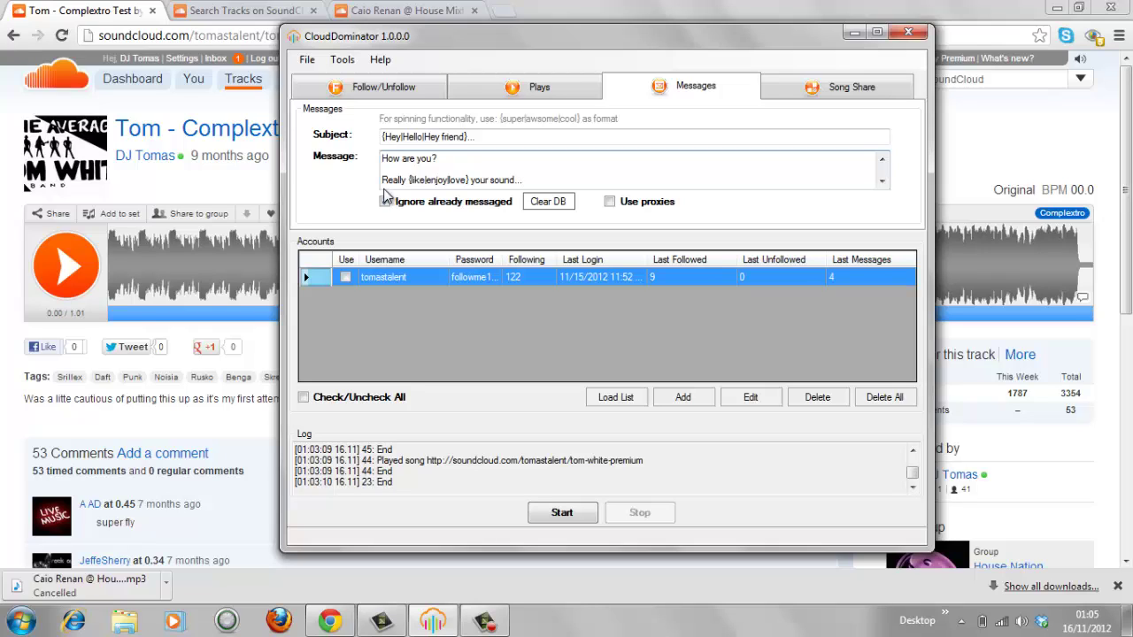
- Set the delay range in the program settings to 180–200 seconds and save the settings
click(342, 59)
click(365, 79)
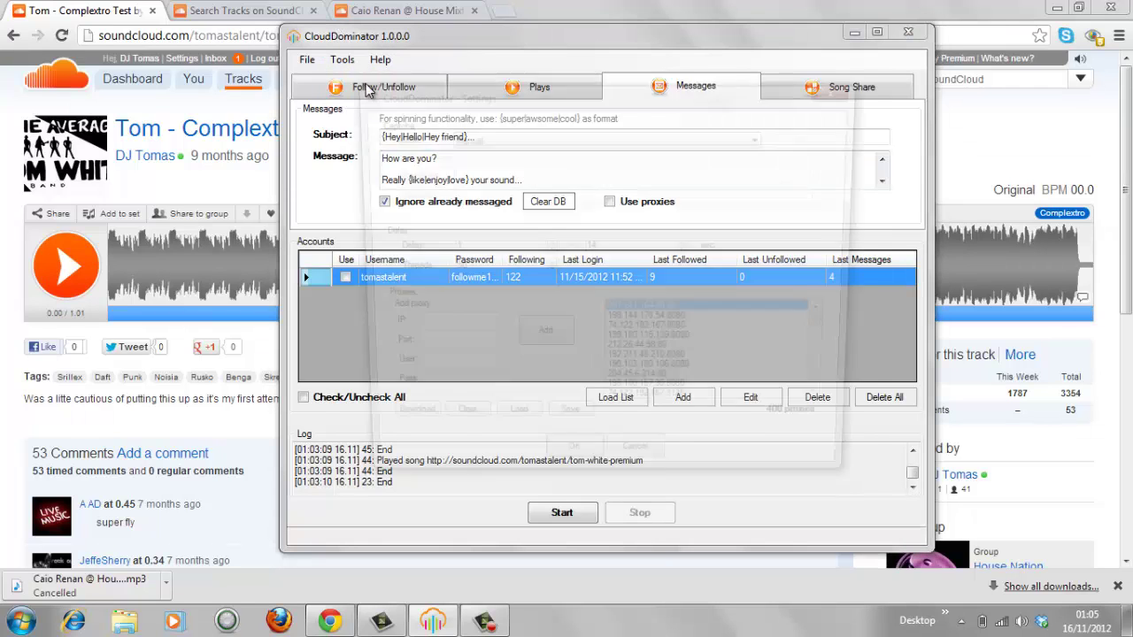
drag(485, 247, 409, 257)
text(1)
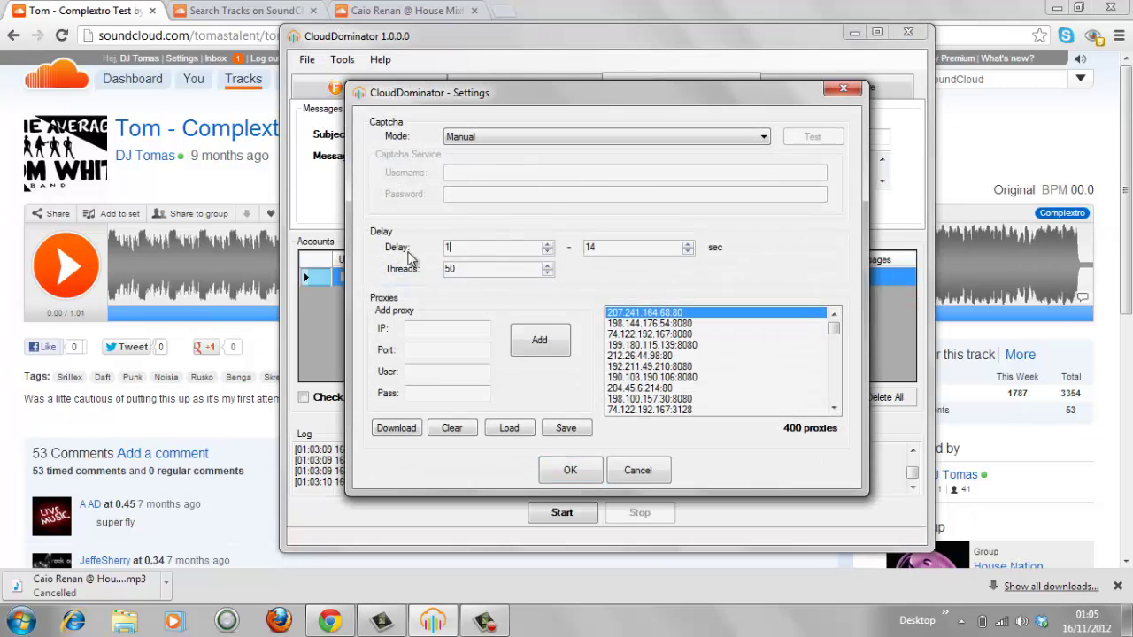
text(80)
key(Tab)
text(200)
drag(474, 268, 434, 275)
click(571, 470)
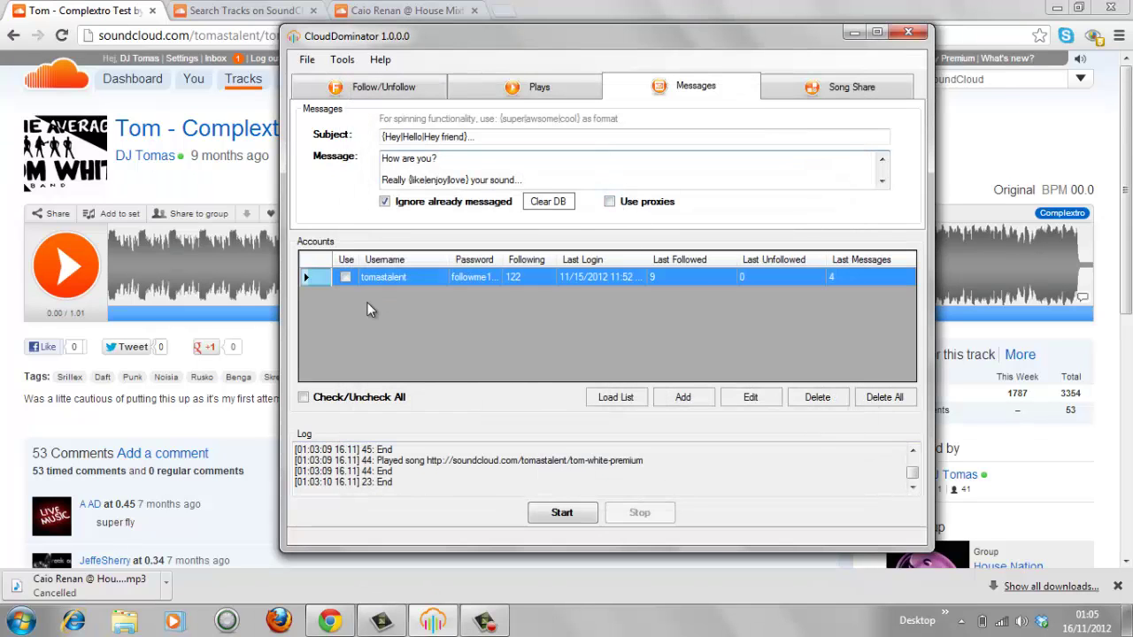
- Enable the listed account for use and start the messages run
click(347, 277)
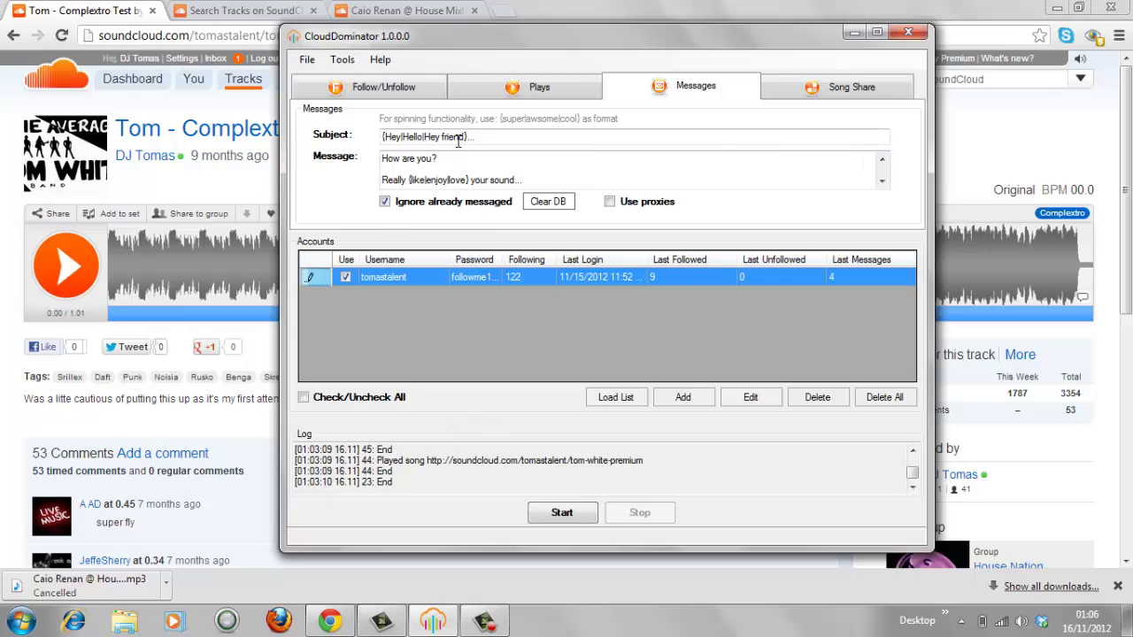
click(563, 513)
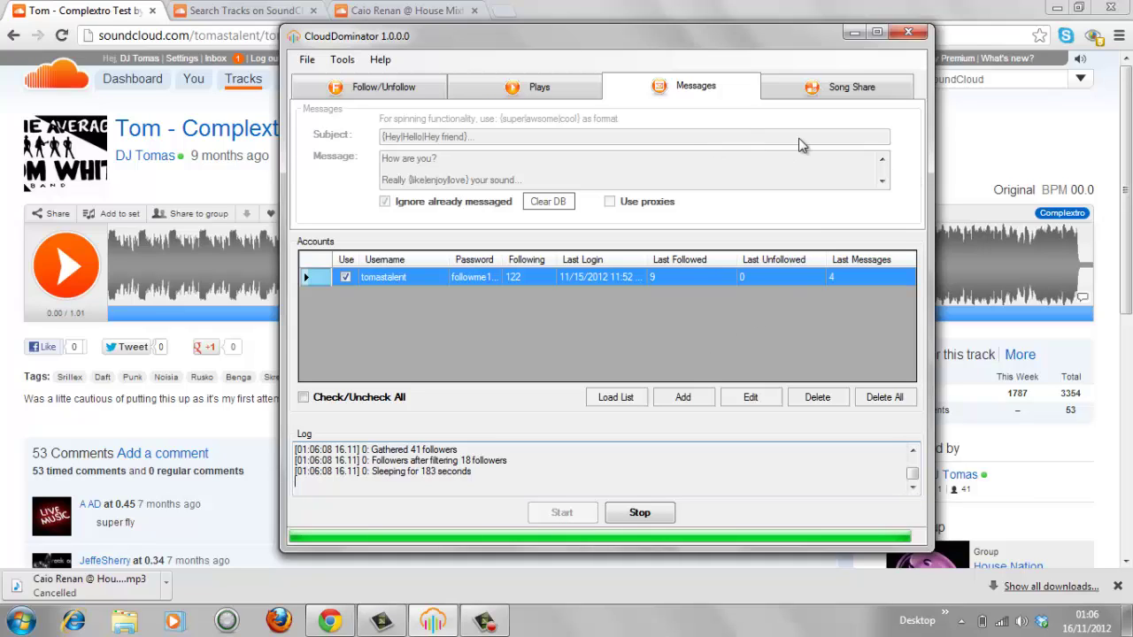
- Switch to Chrome, read the "Hey friend..." conversation in the SoundCloud inbox, and open the outbox
click(985, 124)
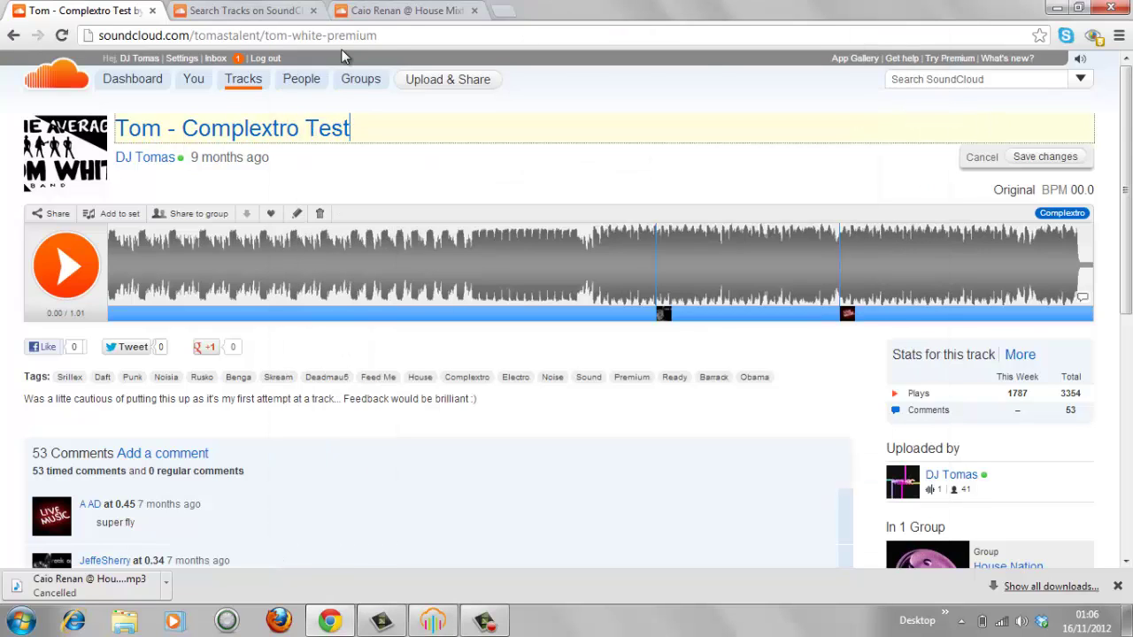
click(217, 60)
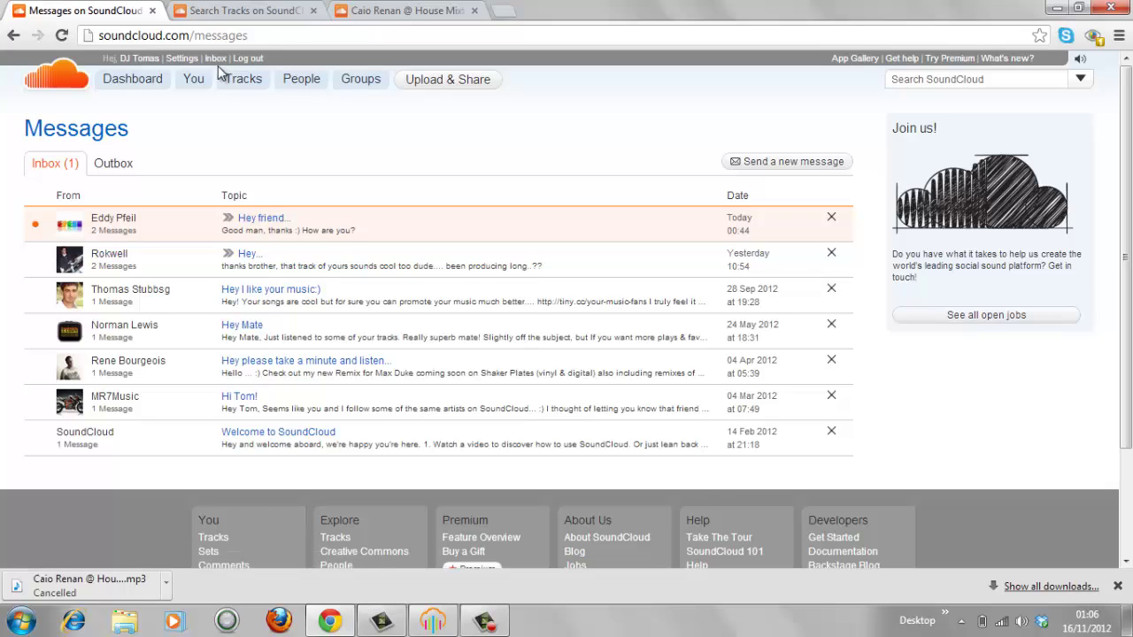
click(276, 221)
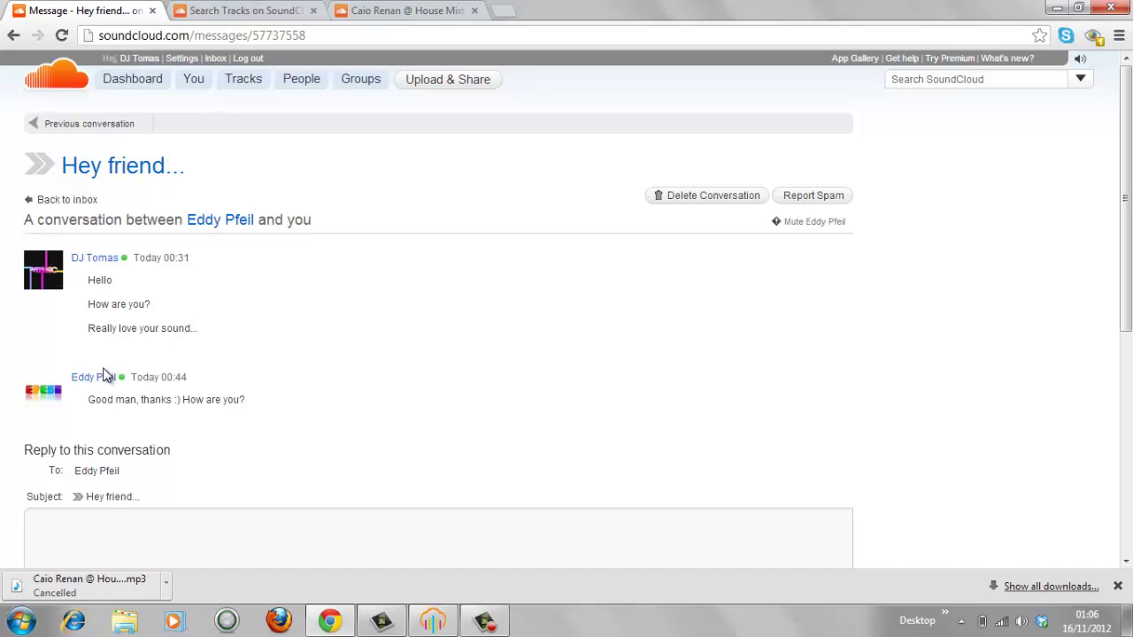
mouse_move(201, 77)
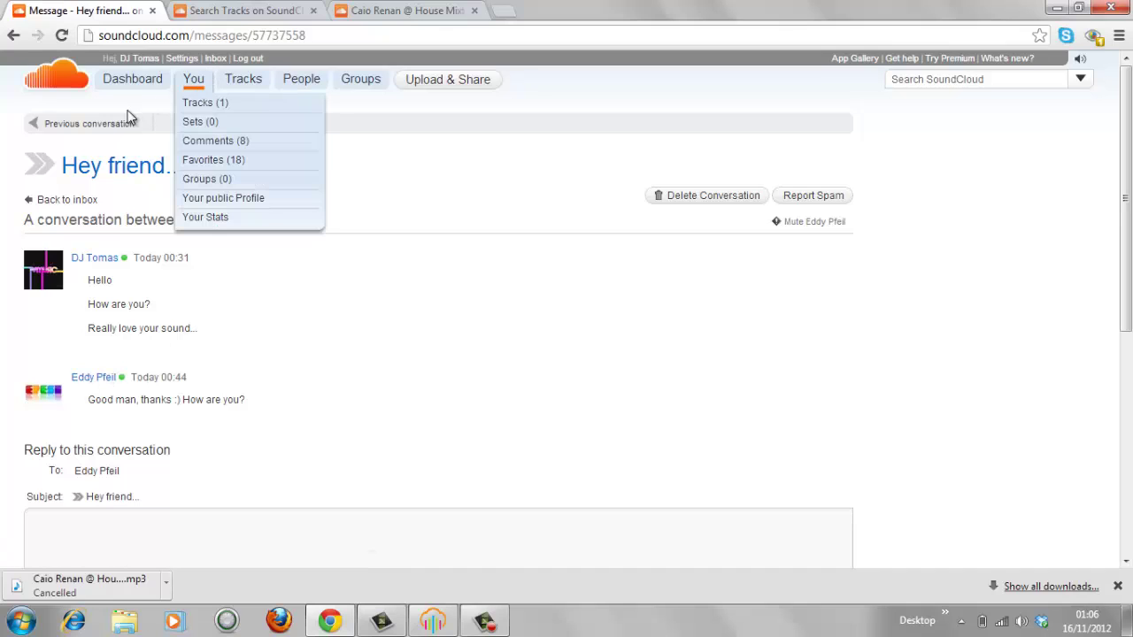
click(217, 57)
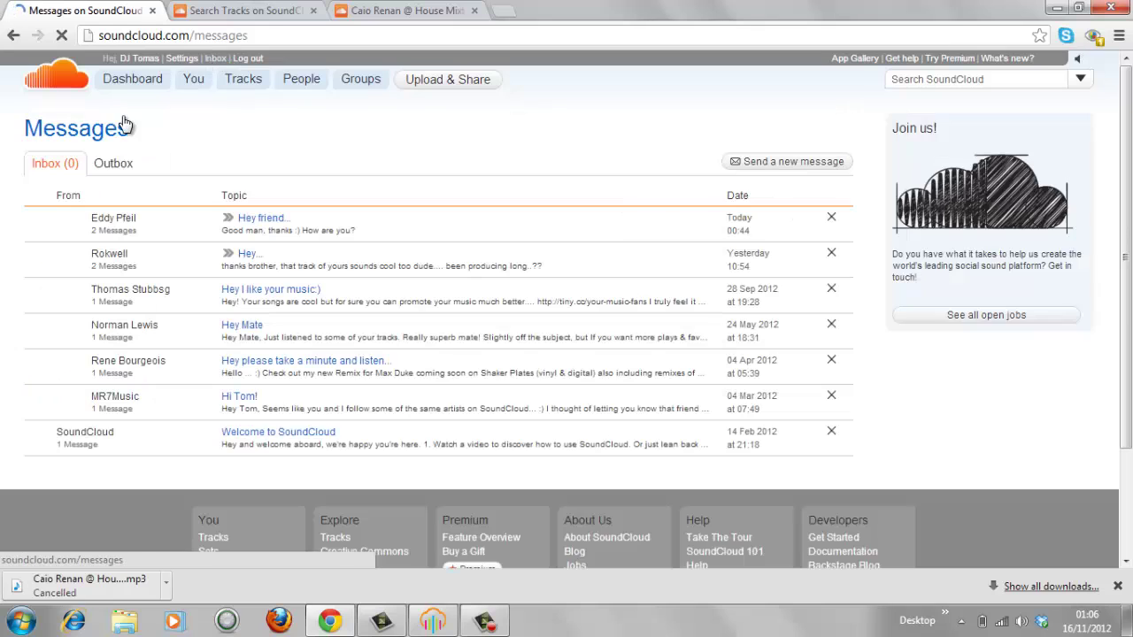
click(110, 164)
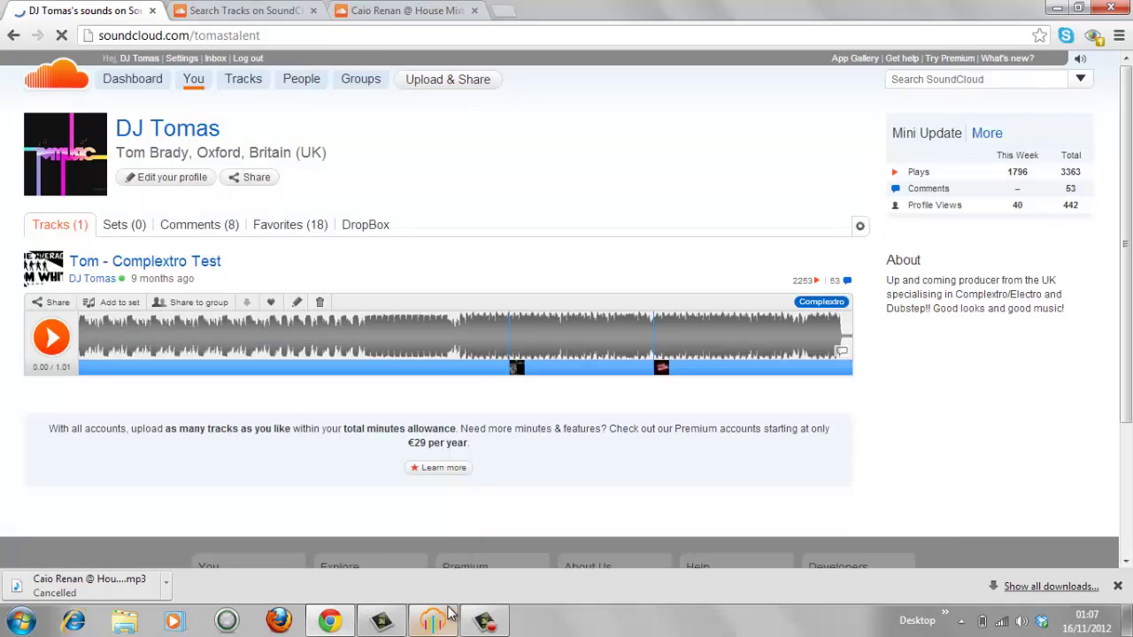
- Switch back to CloudDominator and move its window so the profile's statistics and following list are uncovered
click(443, 622)
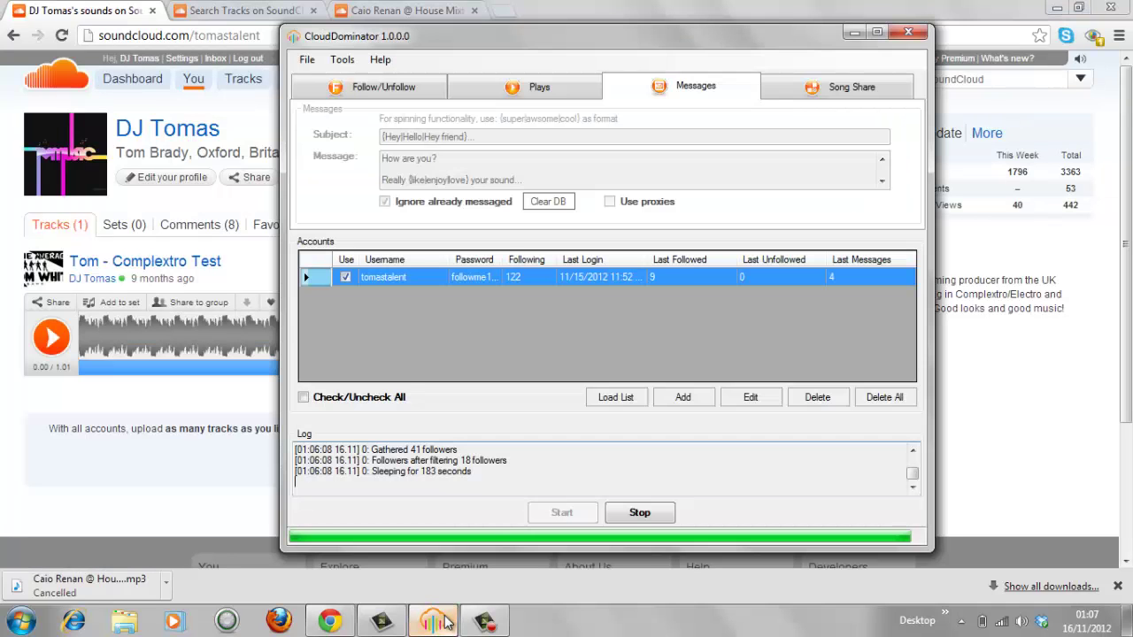
drag(615, 40, 754, 96)
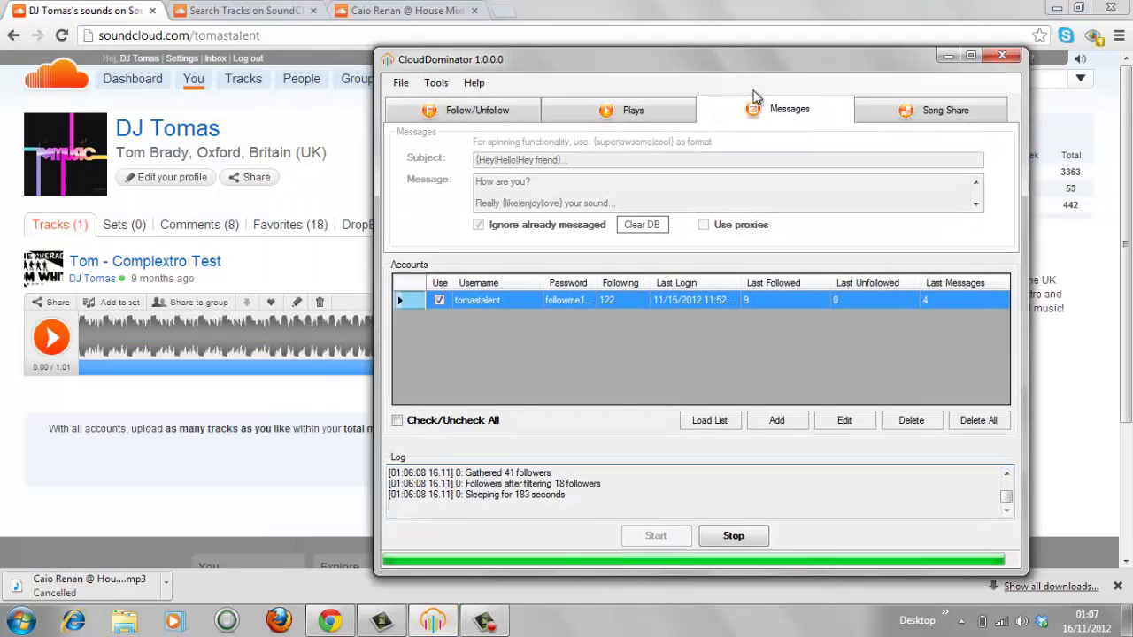
drag(690, 62, 504, 46)
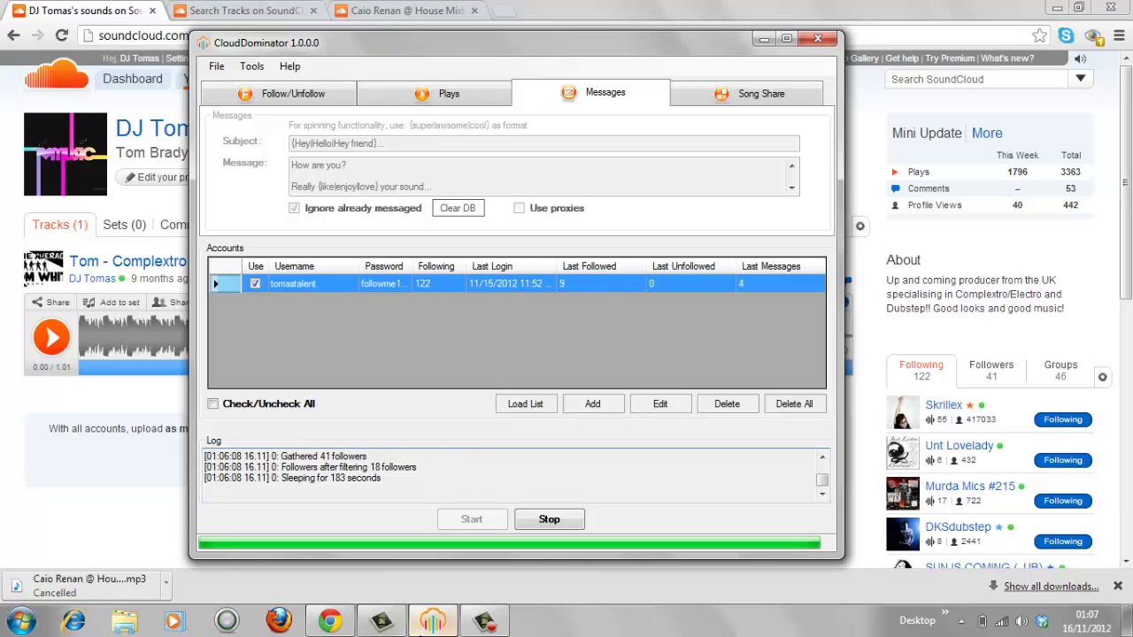
- Try to open a second CloudDominator window alongside the running messages run
right_click(433, 620)
click(426, 542)
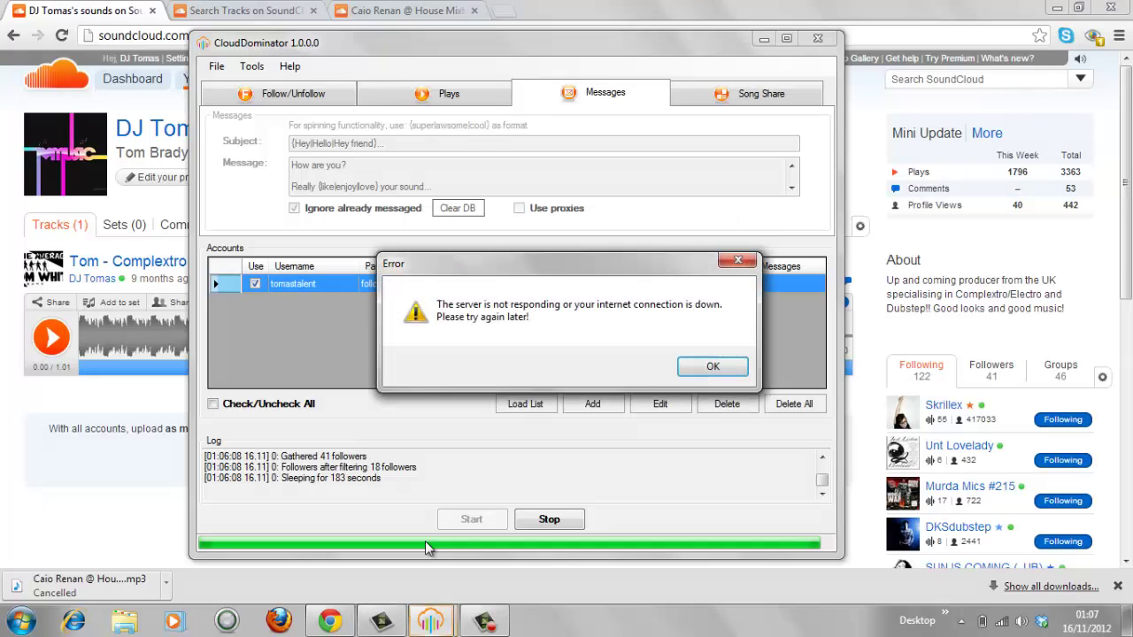
key(Return)
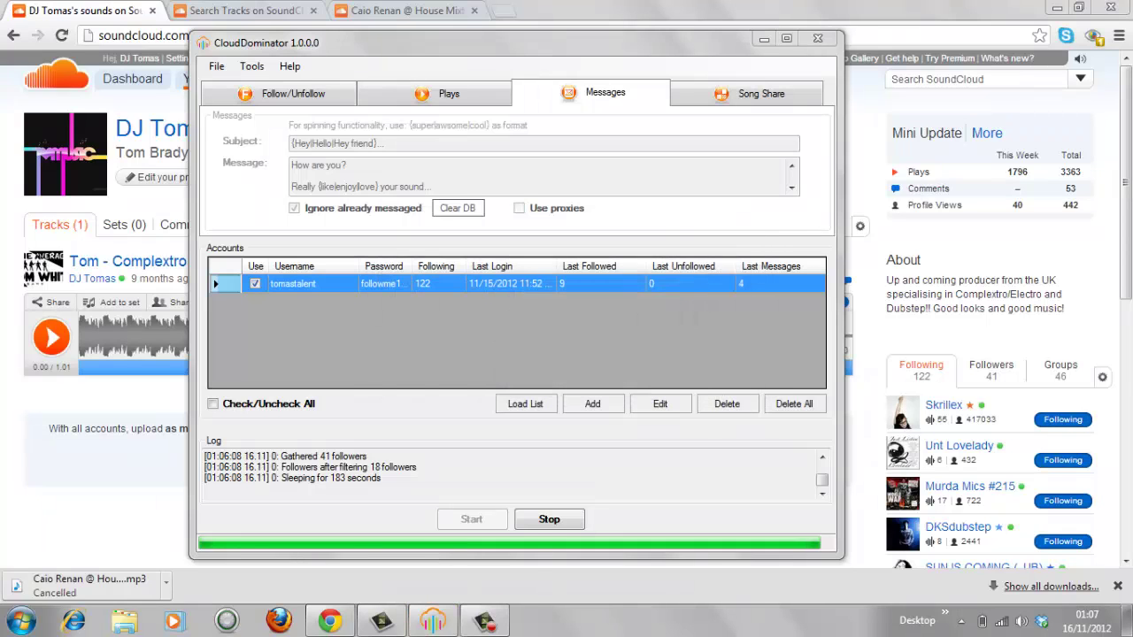
- Open another CloudDominator window, offset it from the first, and display its Song Share settings
right_click(433, 623)
click(424, 541)
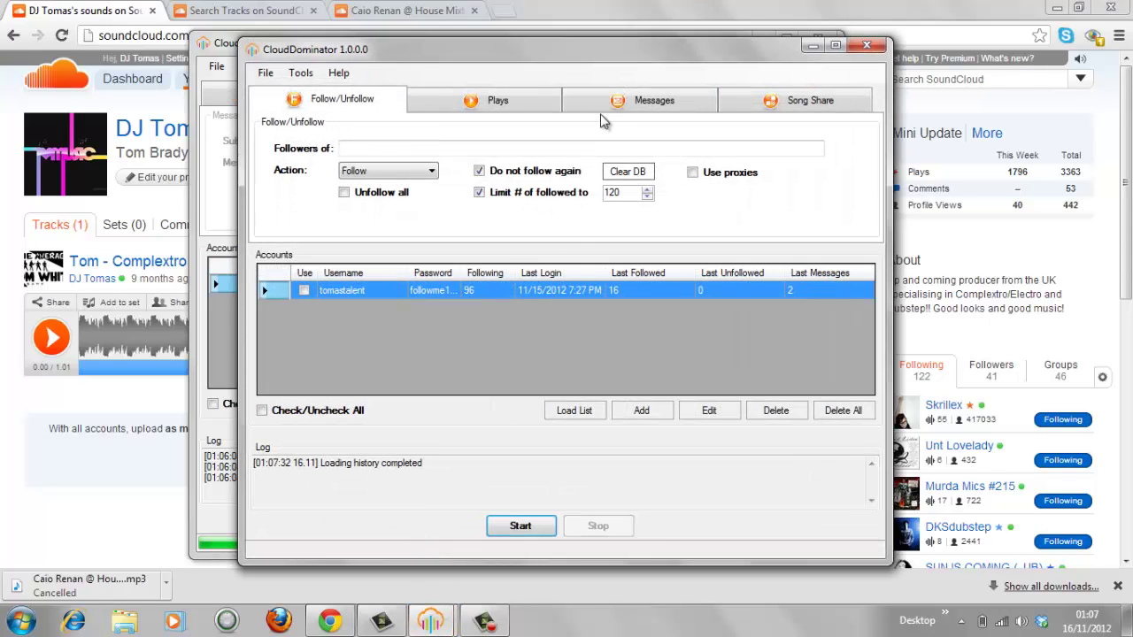
drag(635, 59, 704, 43)
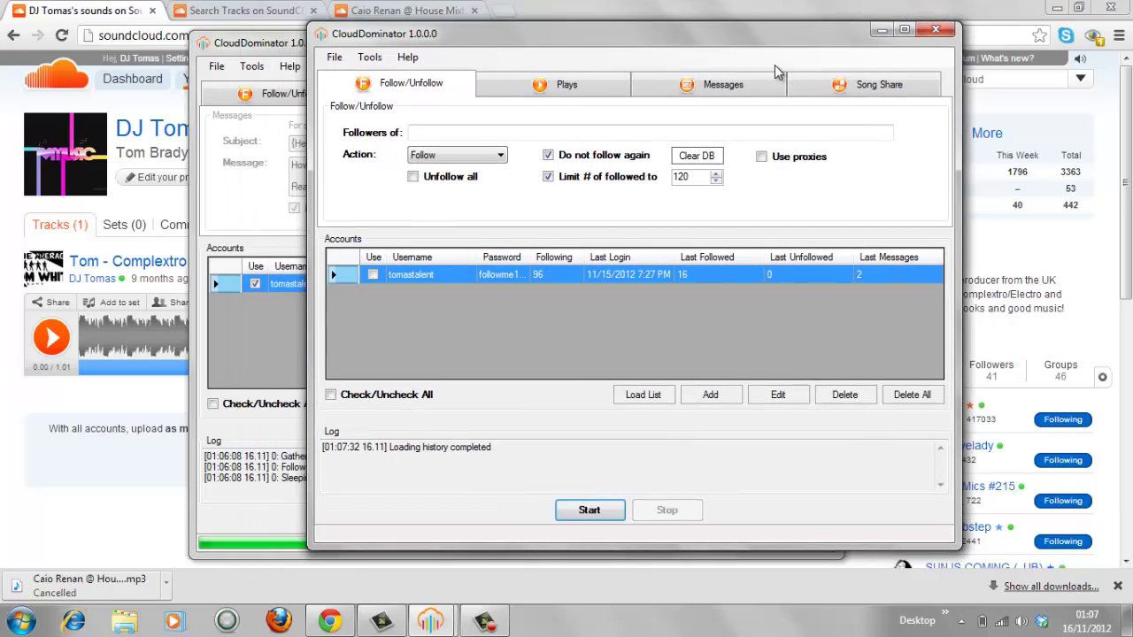
click(846, 91)
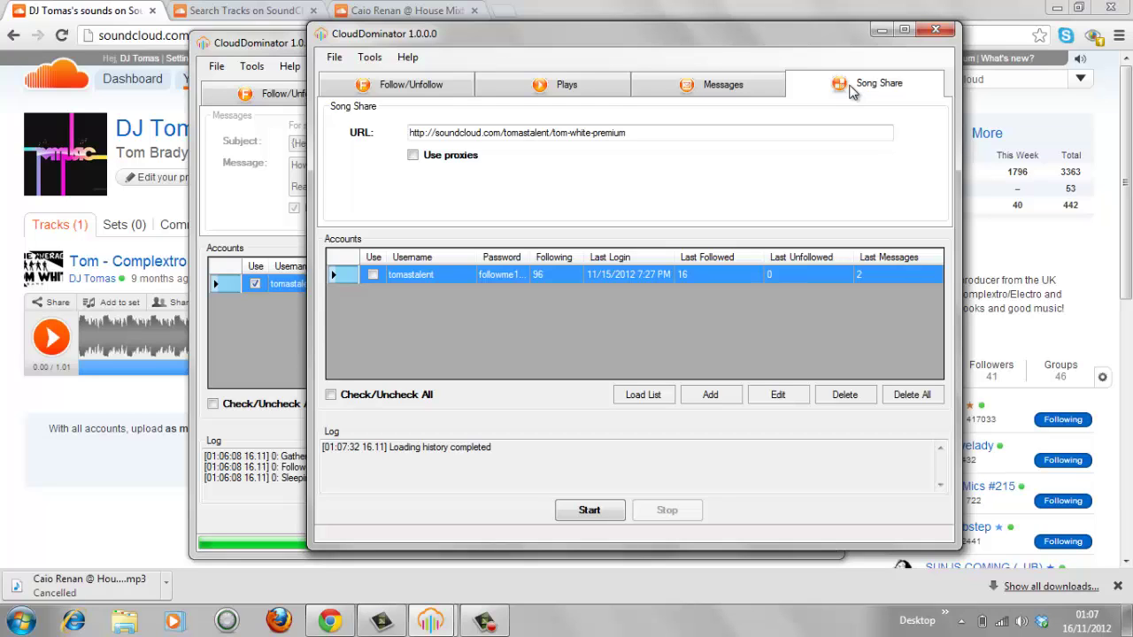
- Switch to Chrome, leave the profile description unedited, and open the Complextro Test track from the profile
click(1076, 284)
drag(1126, 180, 1126, 203)
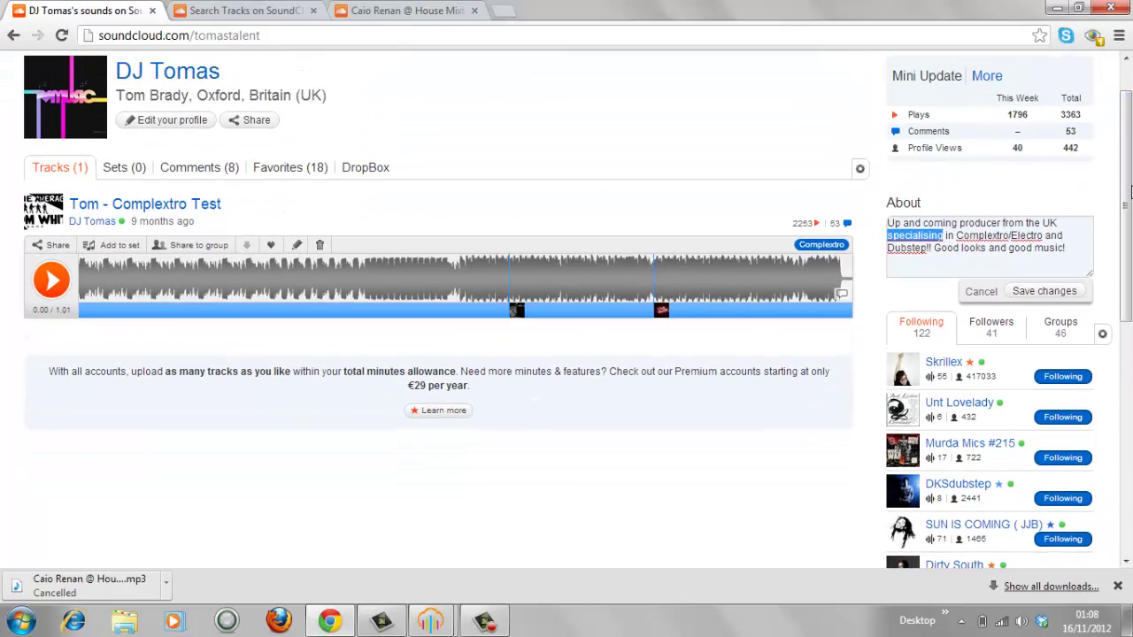
double_click(1094, 182)
click(1110, 188)
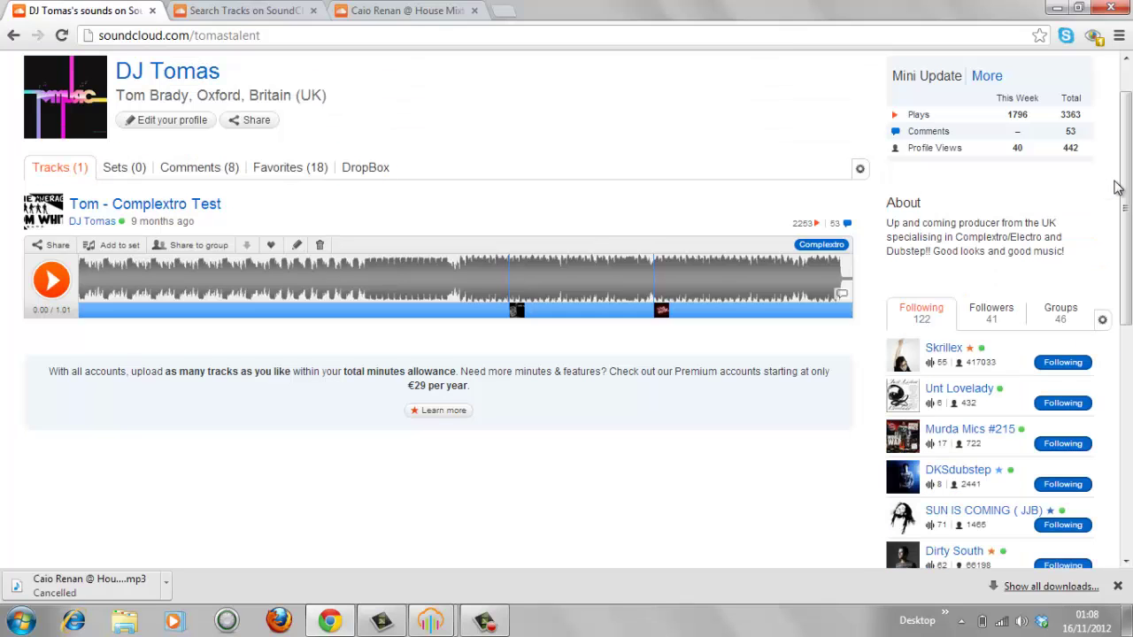
scroll(1120, 182, down, 1)
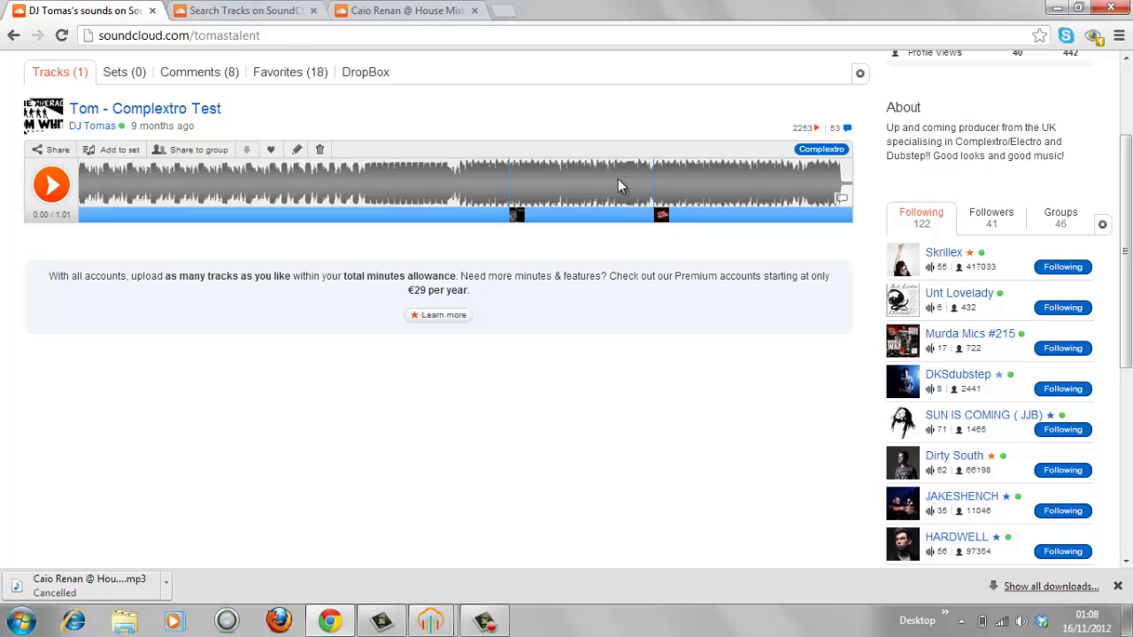
click(187, 115)
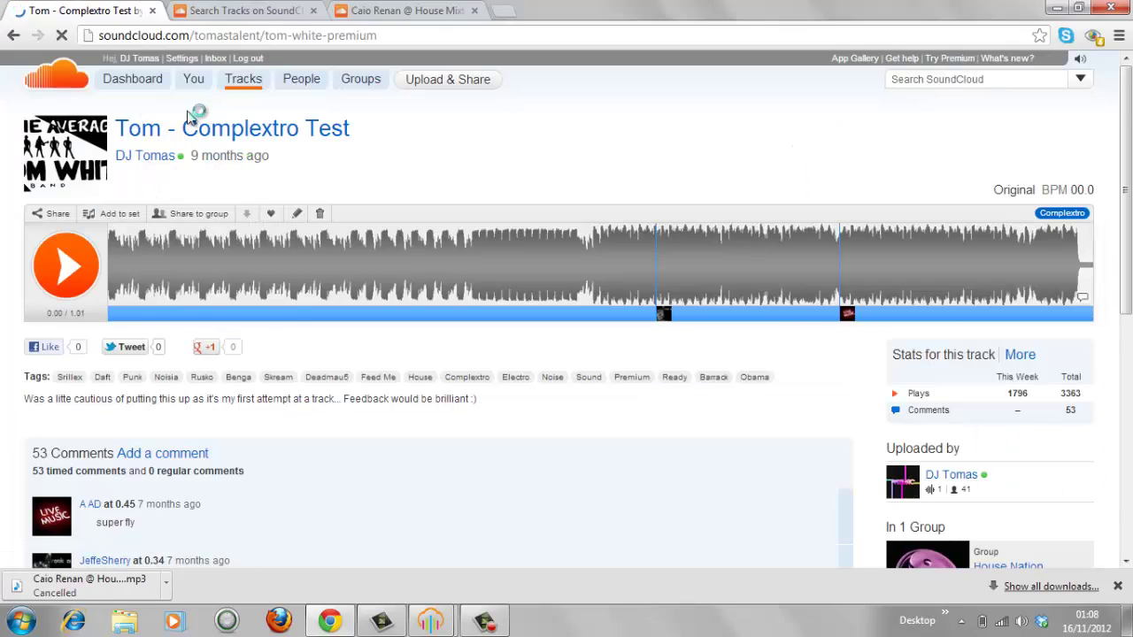
- Examine the list of joined groups that the track can be shared to
click(205, 216)
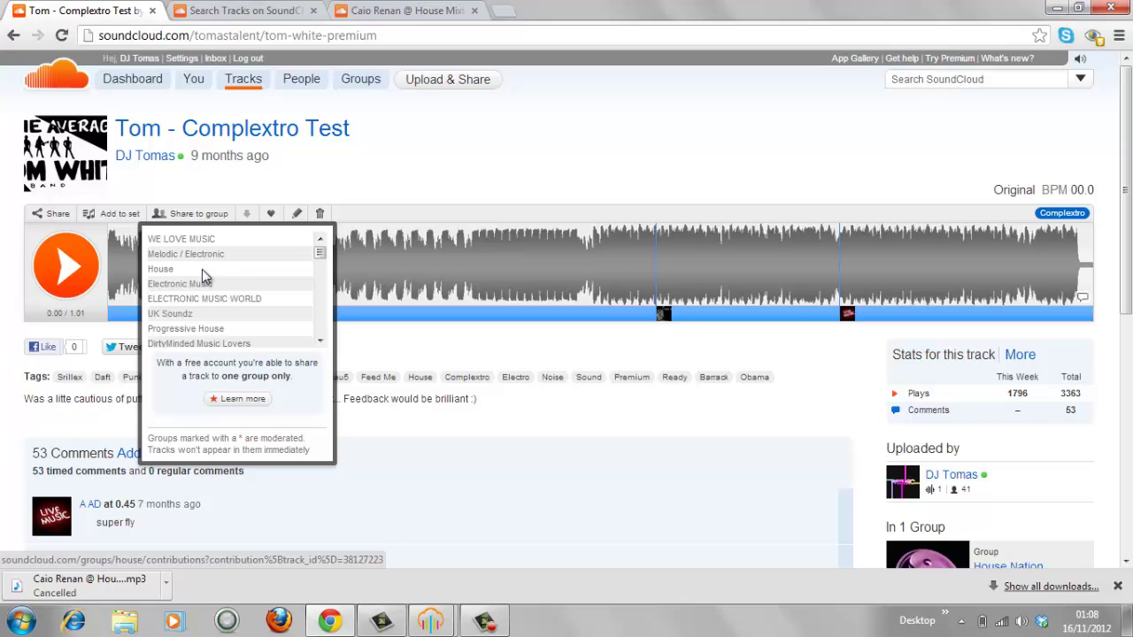
click(181, 218)
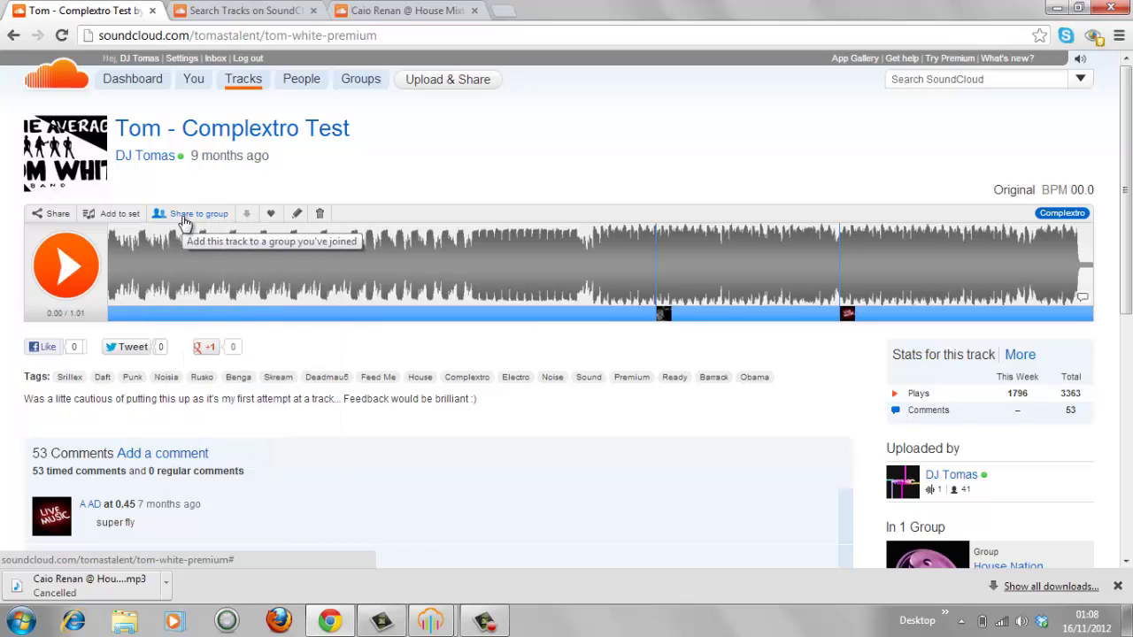
click(184, 218)
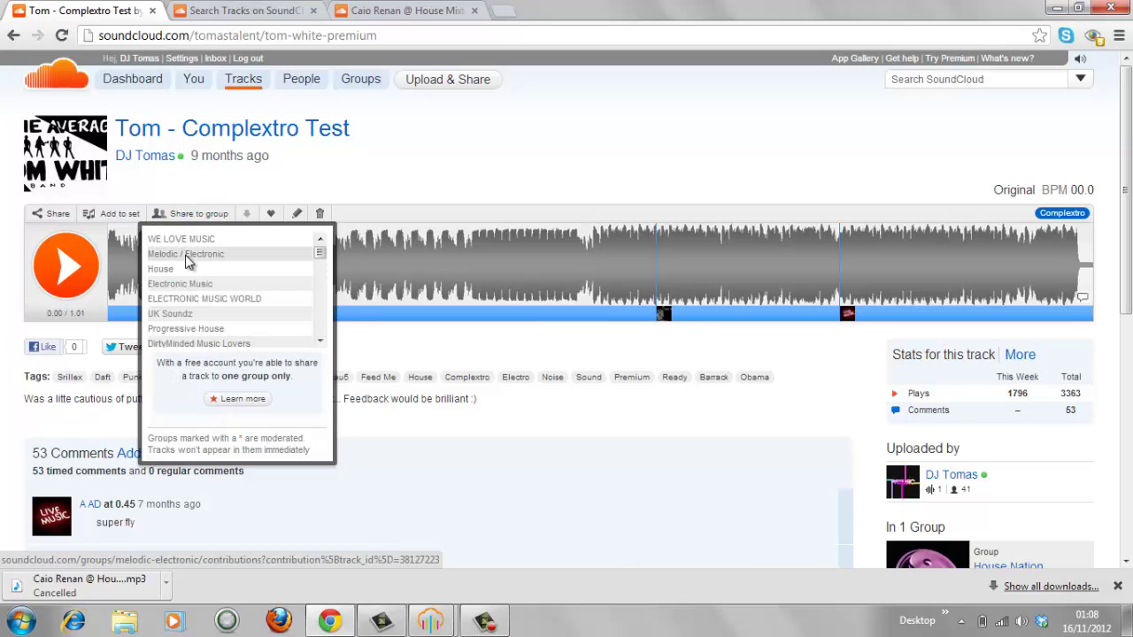
click(182, 217)
click(181, 217)
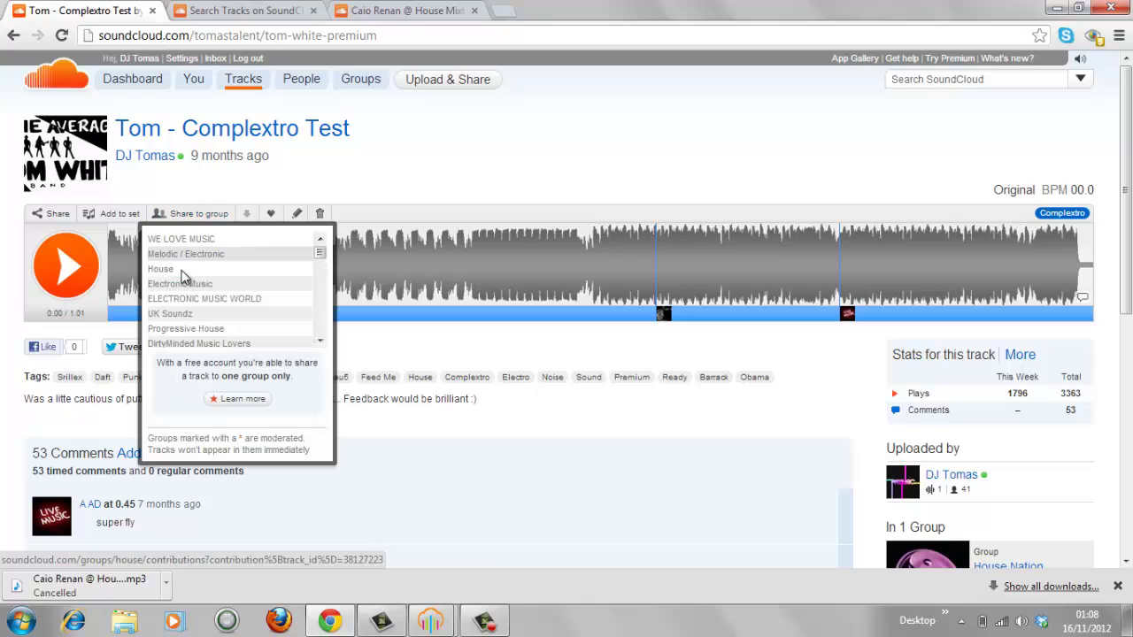
click(184, 215)
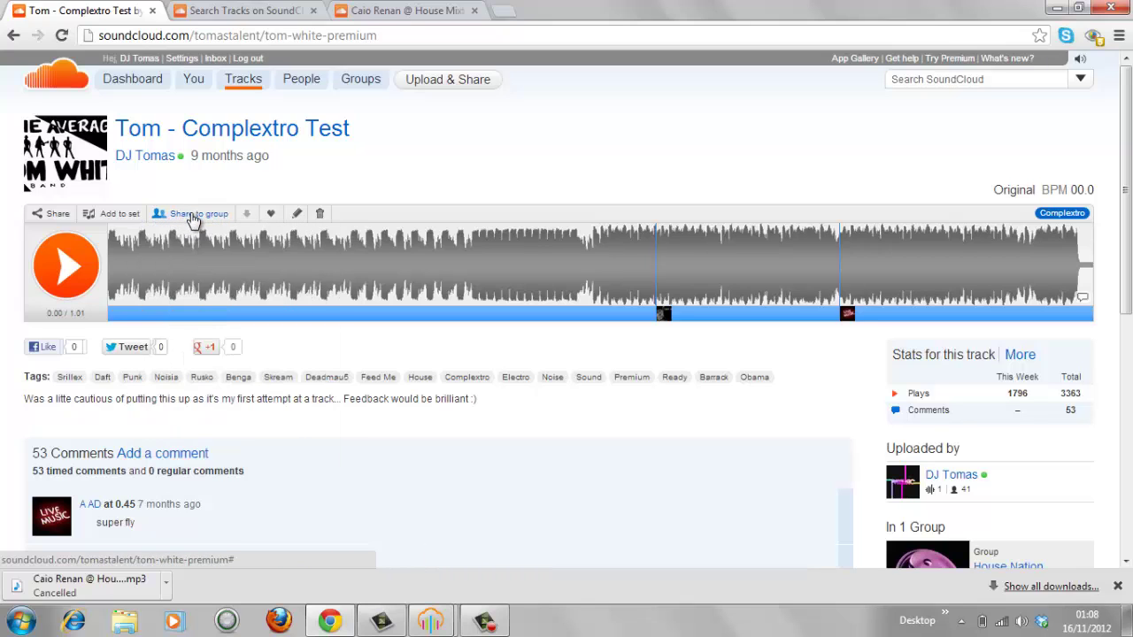
click(191, 216)
click(193, 218)
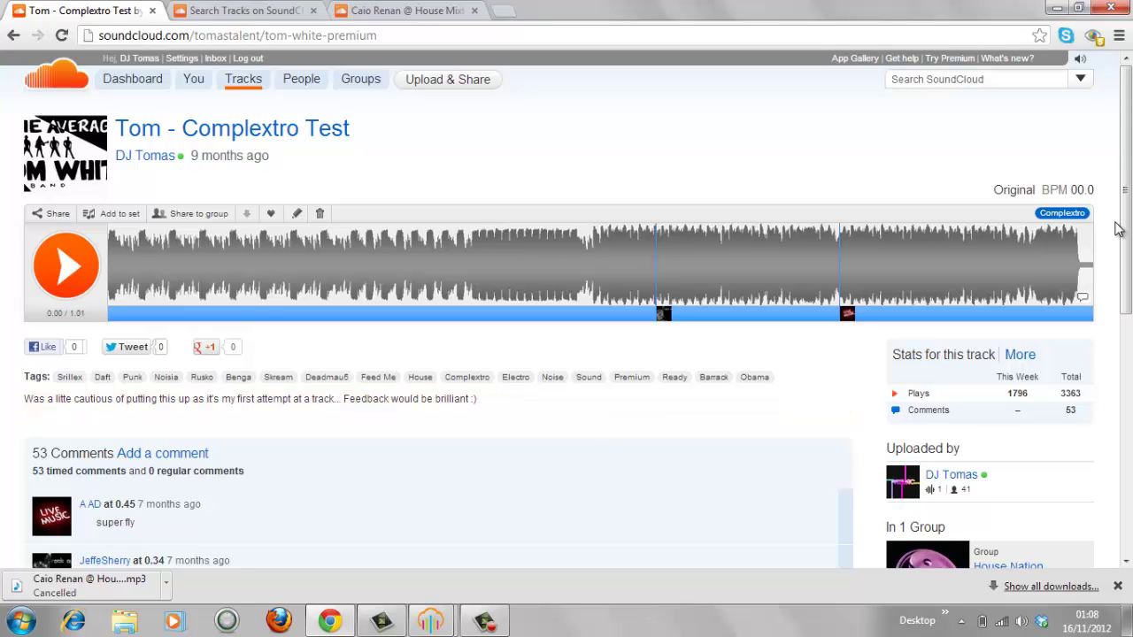
- Examine the House Nation group page linked from the track, and switch back to CloudDominator's Song Share window
drag(1124, 229, 1130, 307)
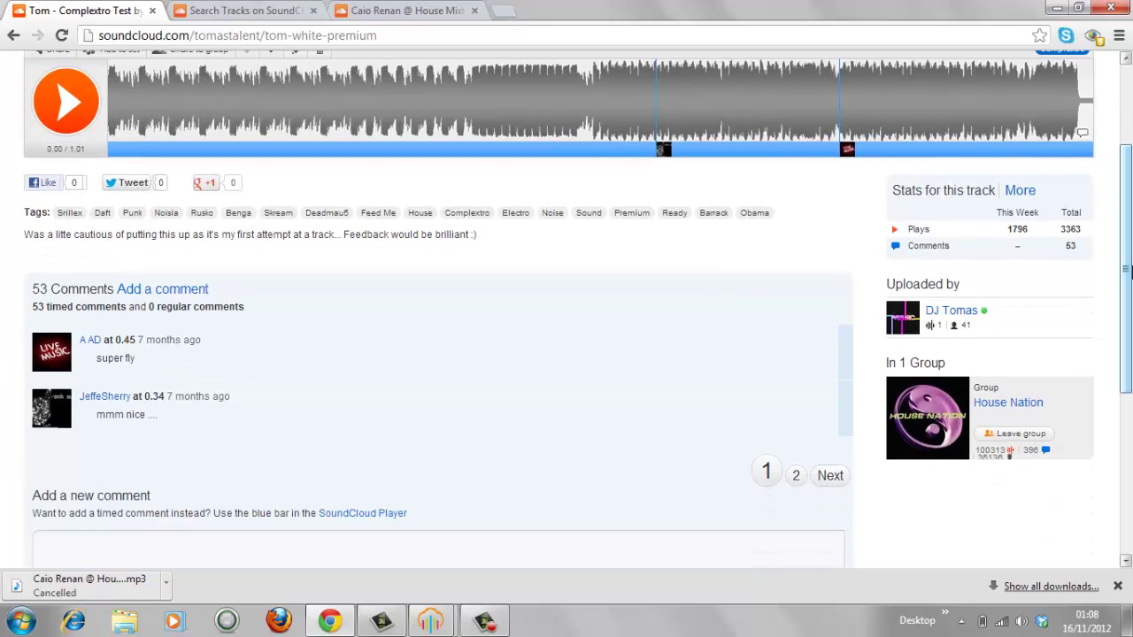
click(998, 413)
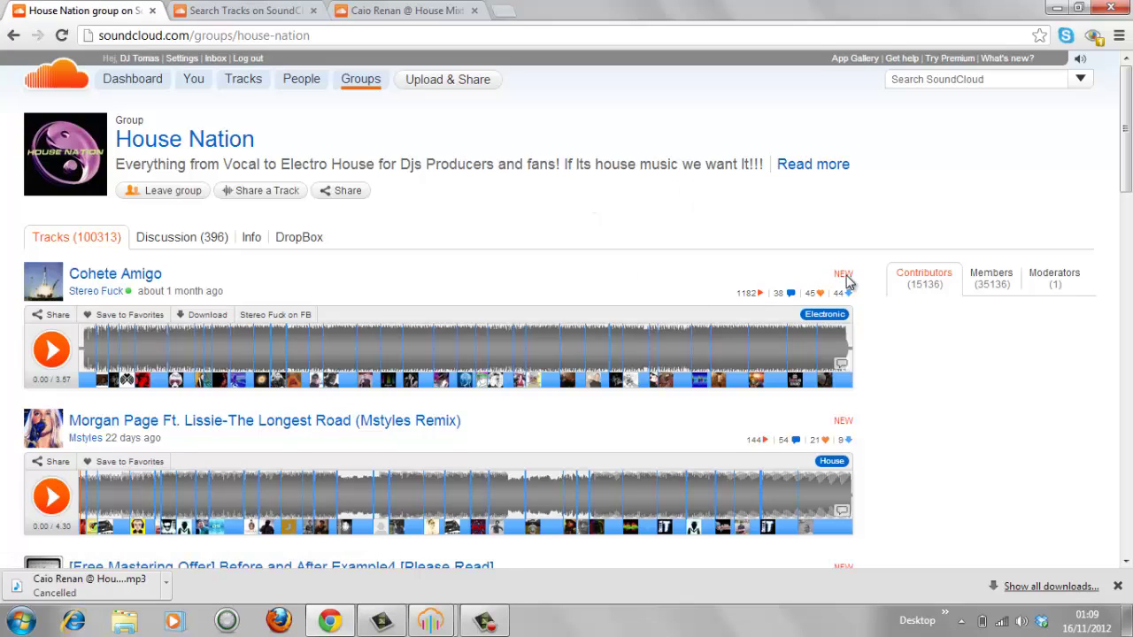
mouse_move(326, 380)
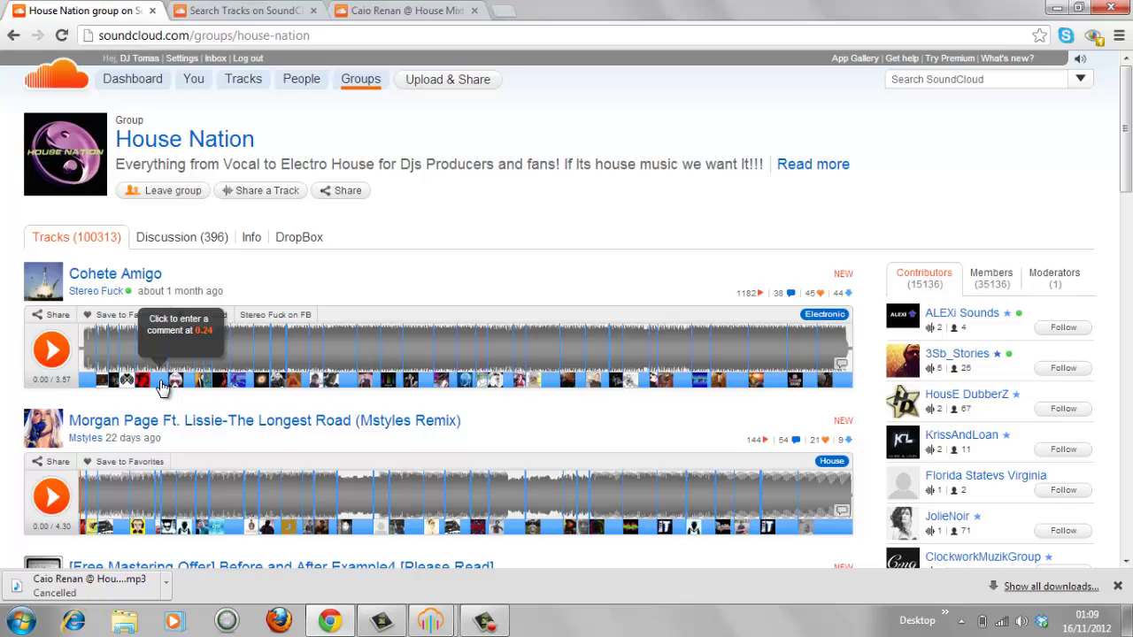
mouse_move(431, 621)
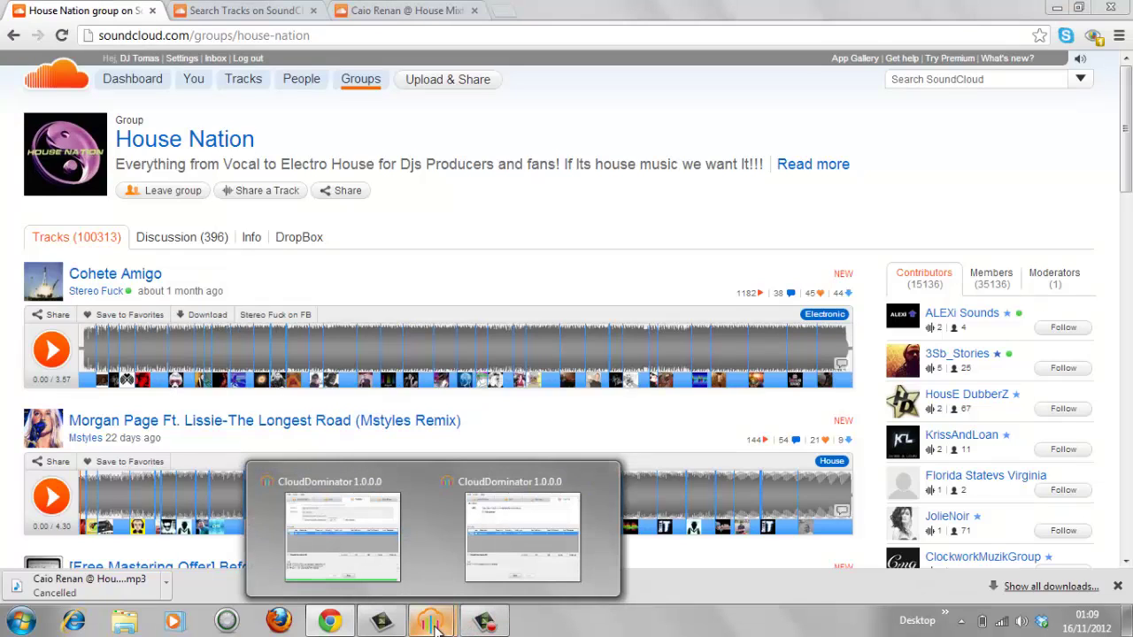
click(547, 528)
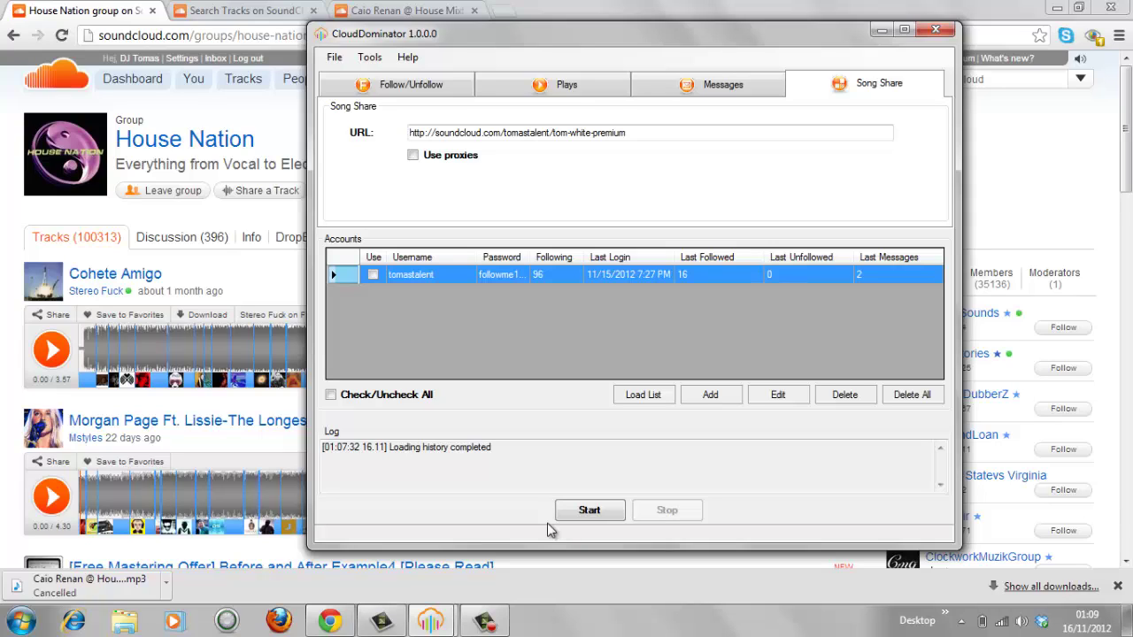
- Enable the listed account for the Song Share run and select the whole track URL
click(373, 275)
drag(667, 133, 372, 151)
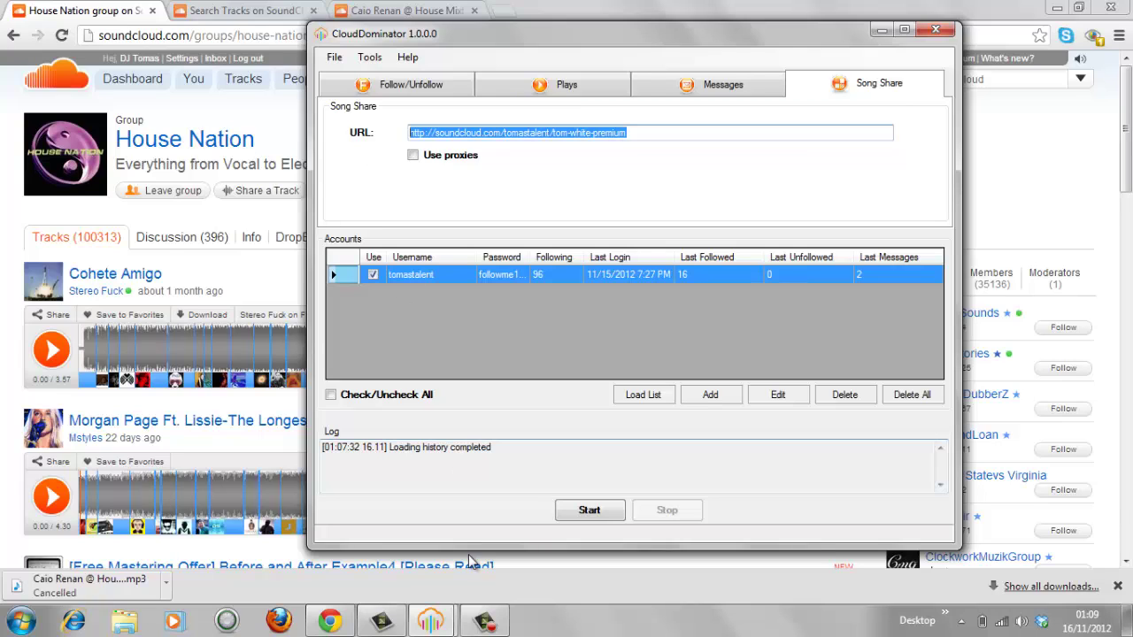
click(1003, 193)
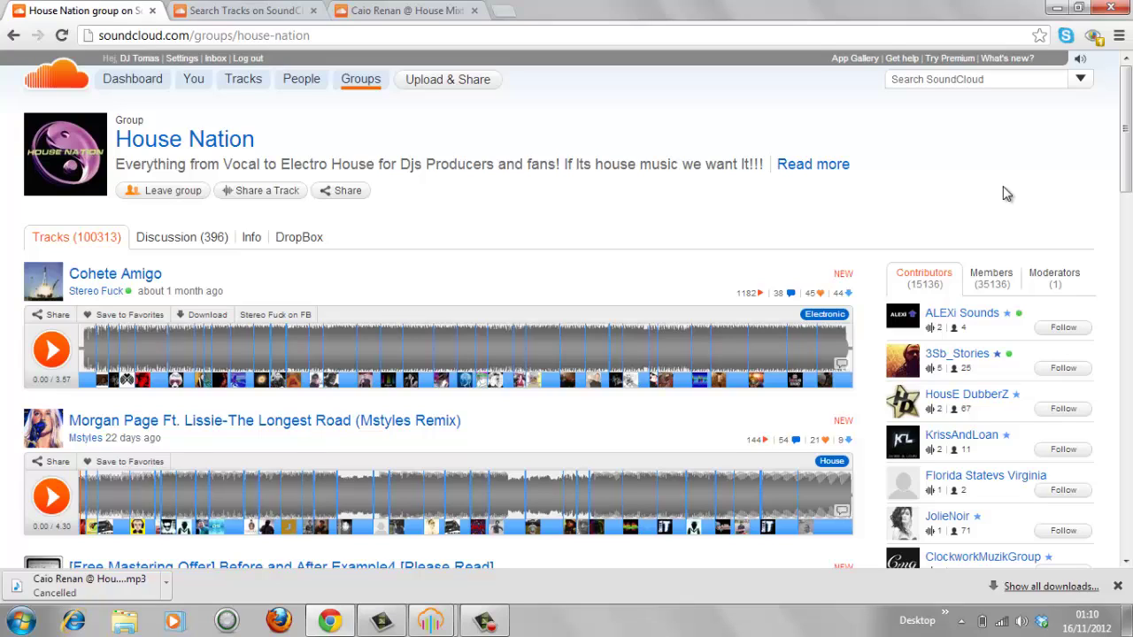
key(alt+Tab)
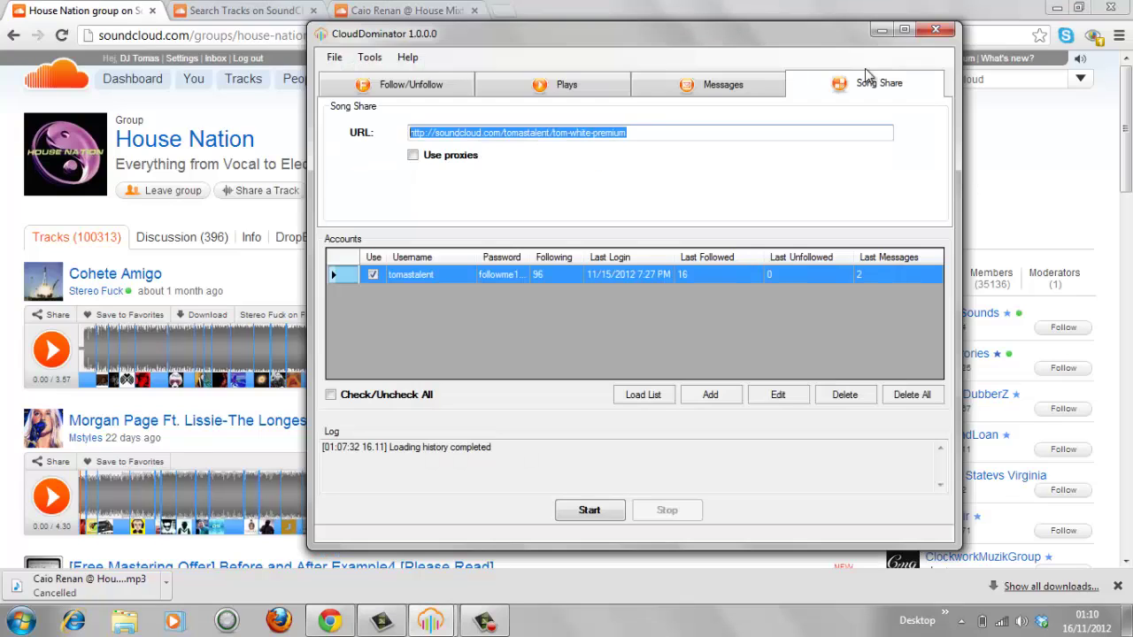
- Set the Song Share window's delay to 1–6 seconds and its threads to 1 in the settings
click(370, 56)
click(395, 81)
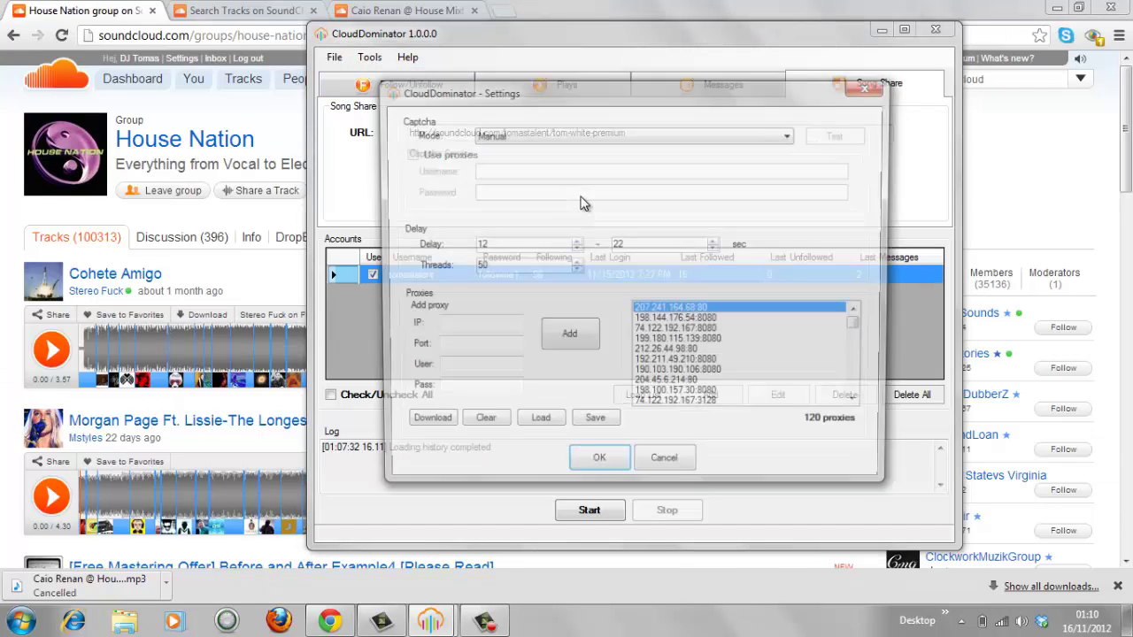
double_click(531, 248)
text(1)
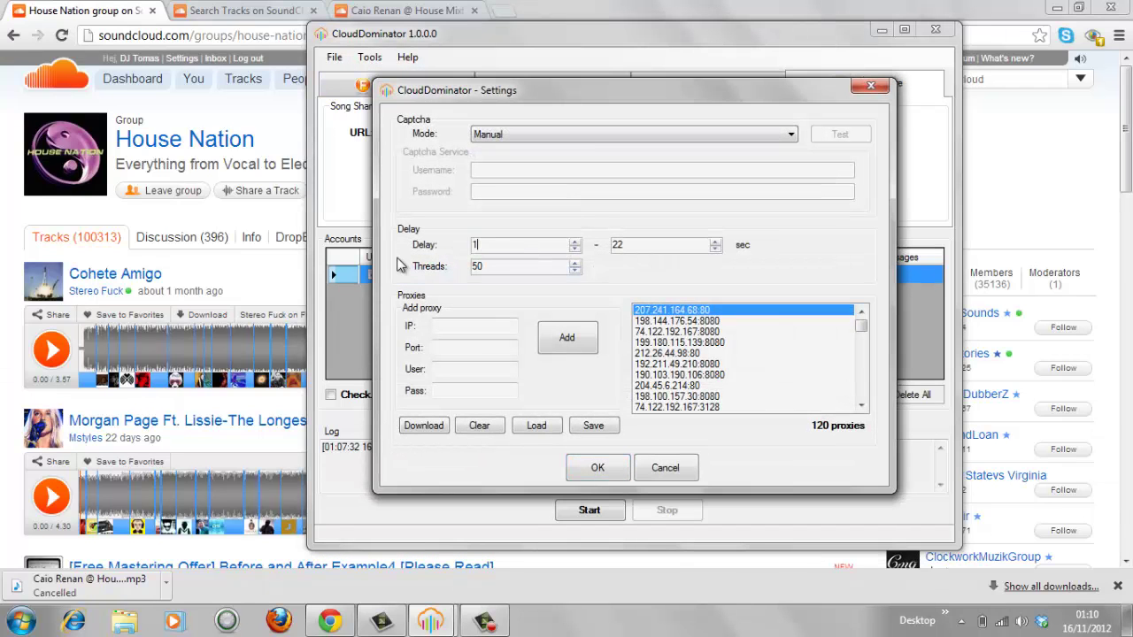
double_click(635, 243)
text(6)
key(Tab)
text(1)
click(597, 469)
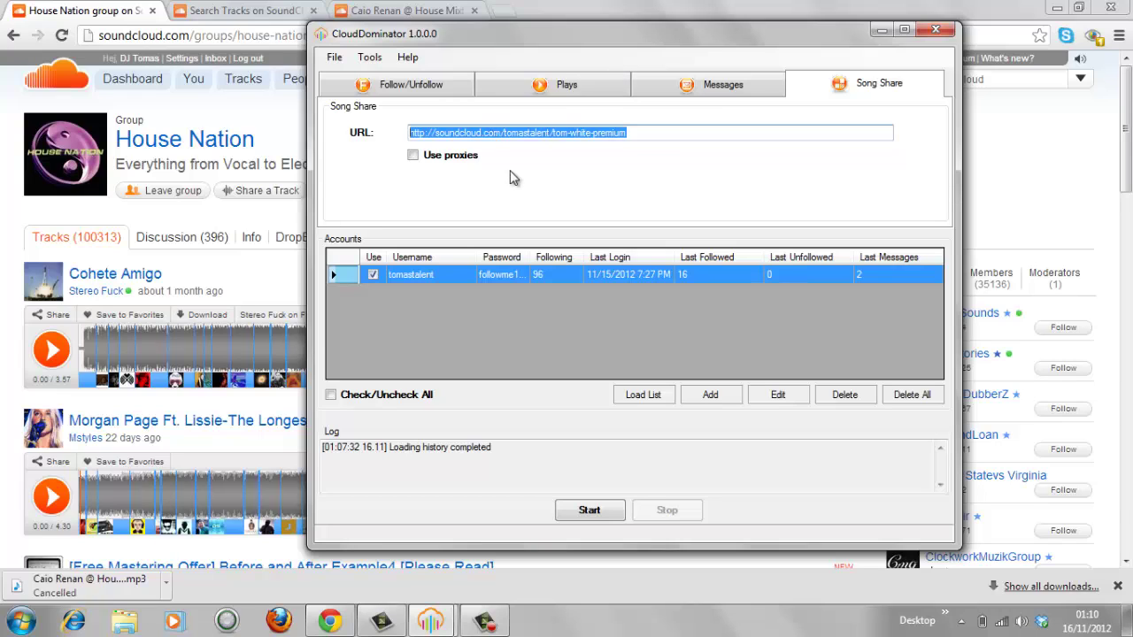
- Dismiss the low-battery notification and bring up the CloudDominator window running the messages to check its log
click(1067, 188)
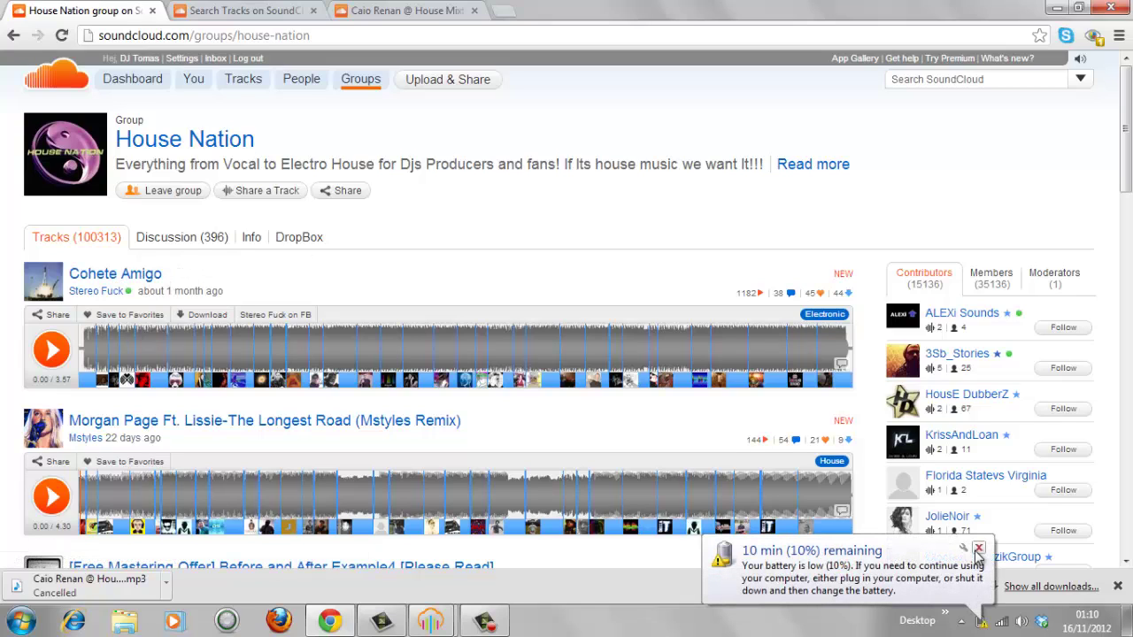
click(978, 548)
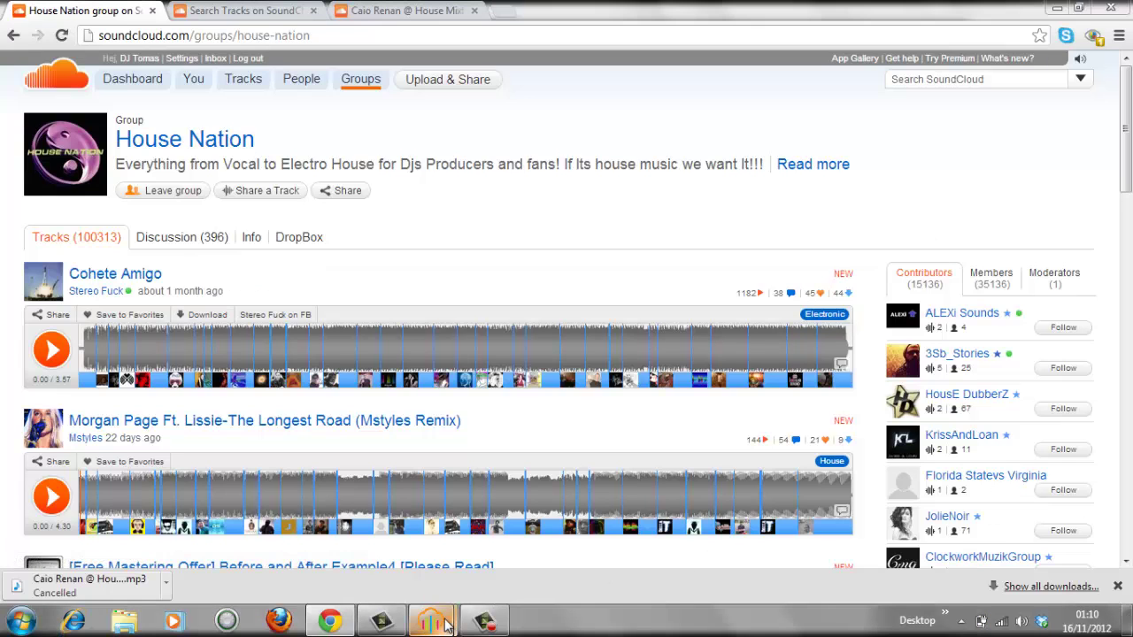
mouse_move(447, 625)
click(380, 547)
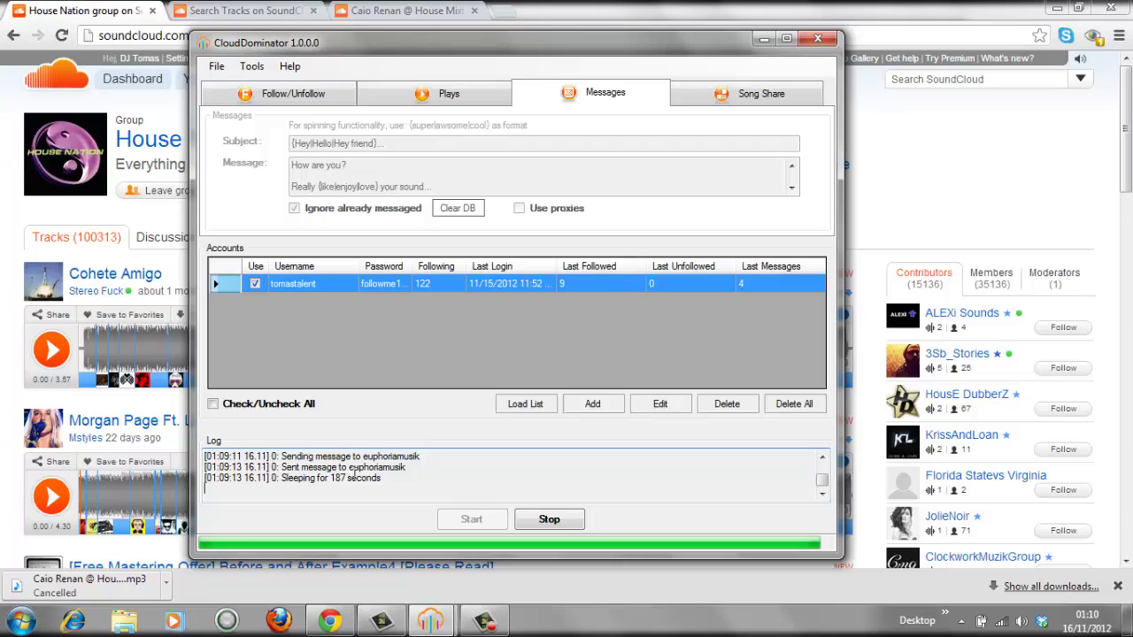
- Switch to Chrome and view the outbox of the SoundCloud messages to check what was sent
click(987, 147)
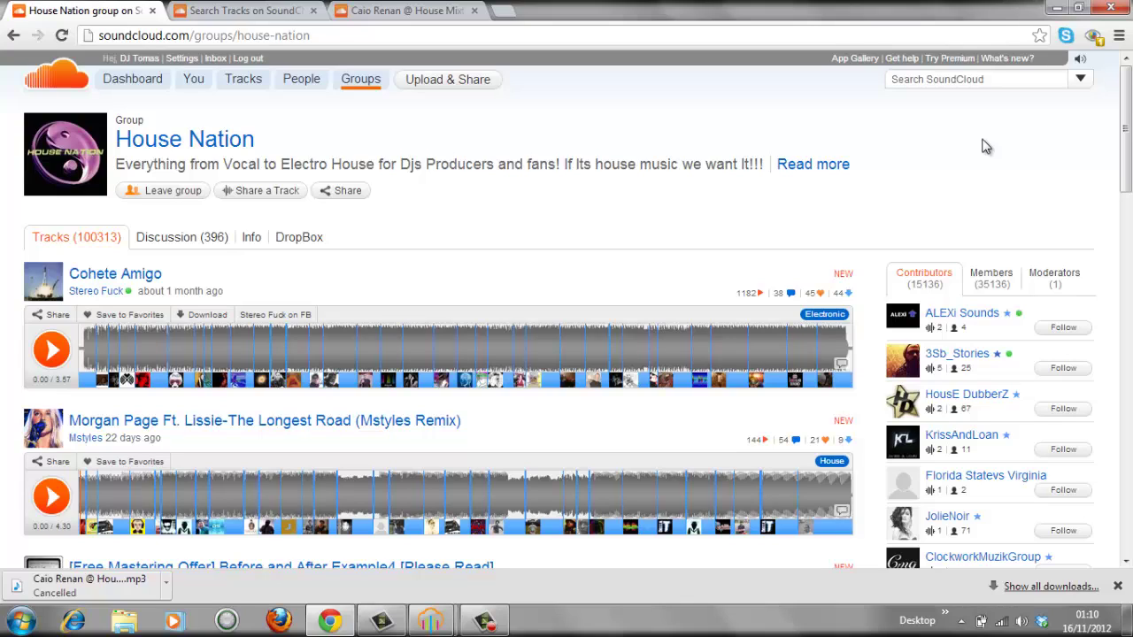
click(215, 59)
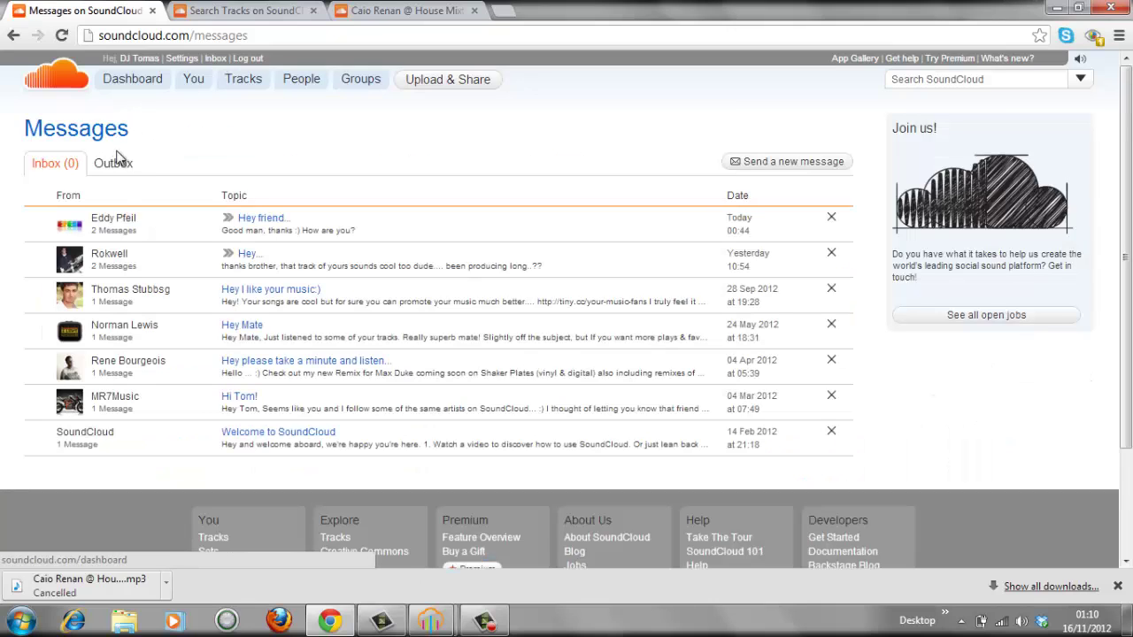
click(113, 165)
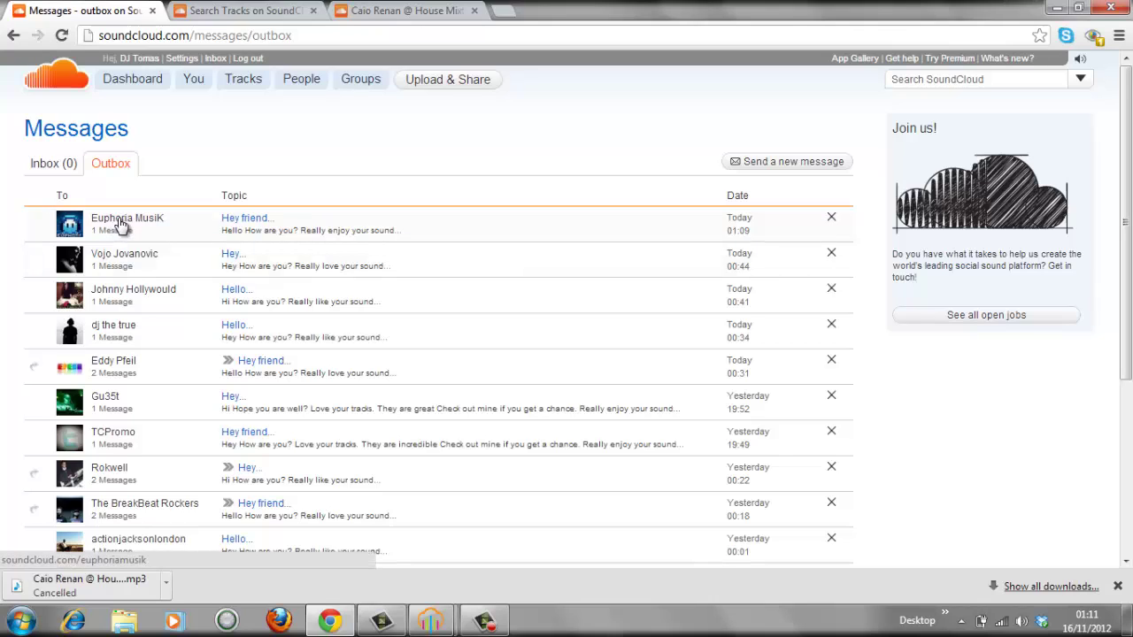
- Switch to CloudDominator, stop the messages run, and minimize the Chrome window
key(alt+Tab)
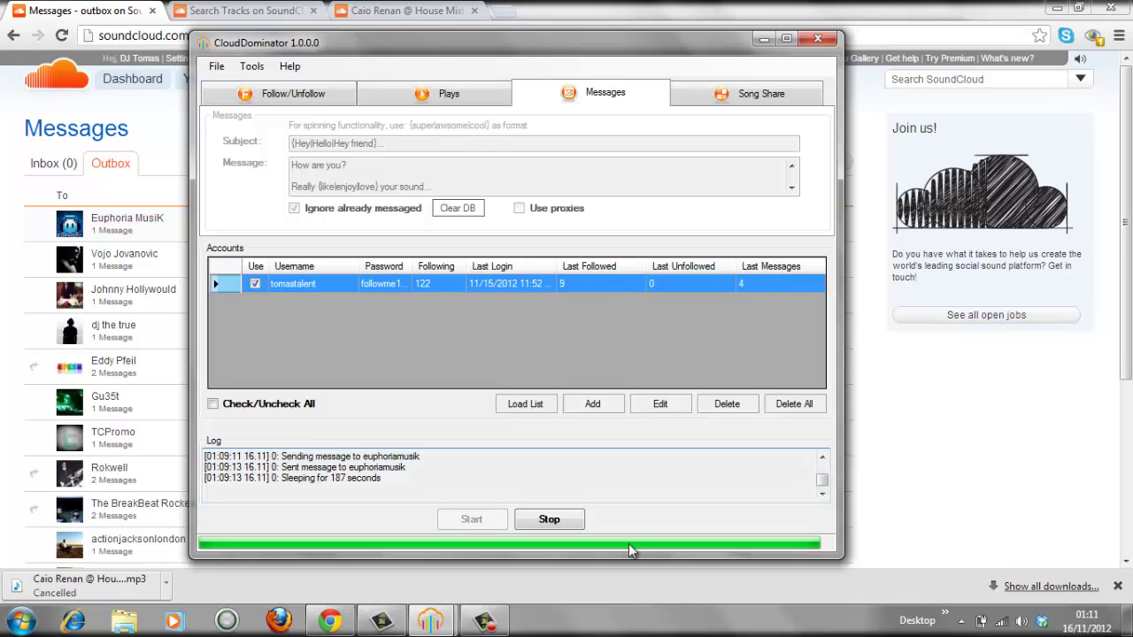
click(539, 528)
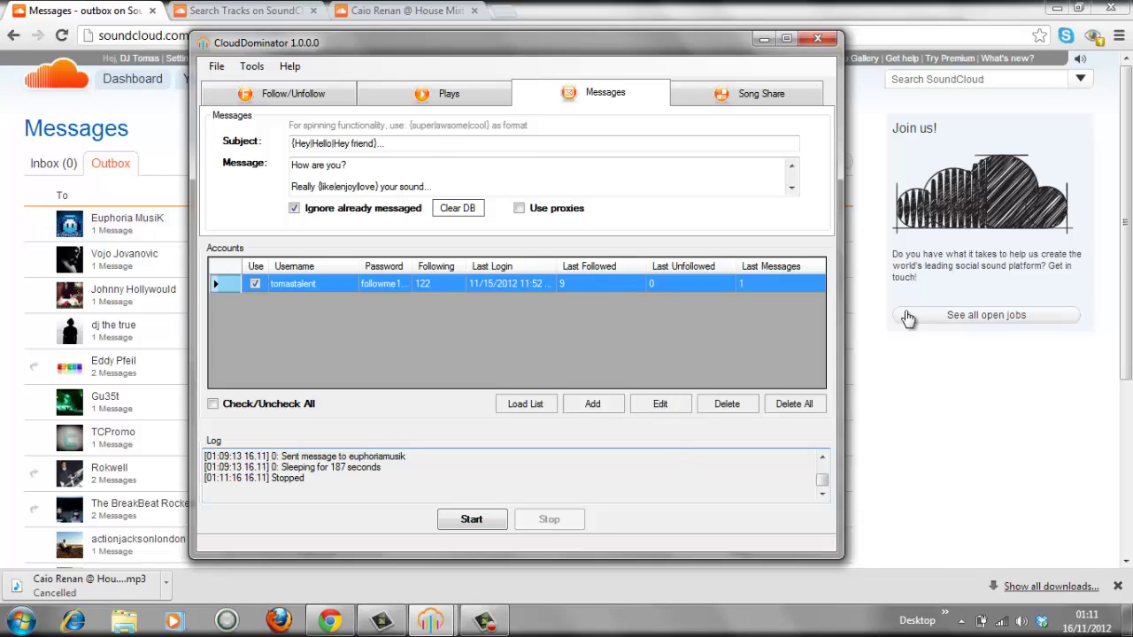
click(1054, 7)
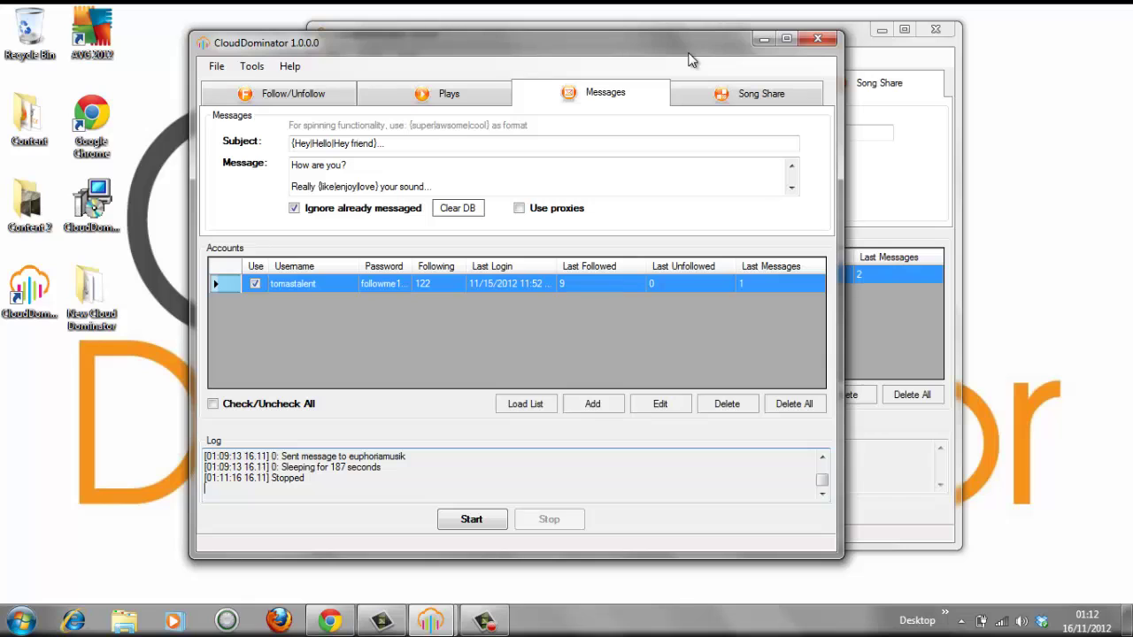
- Review the captcha, delay and proxy settings of the messages window and close them without changes
click(250, 66)
click(257, 85)
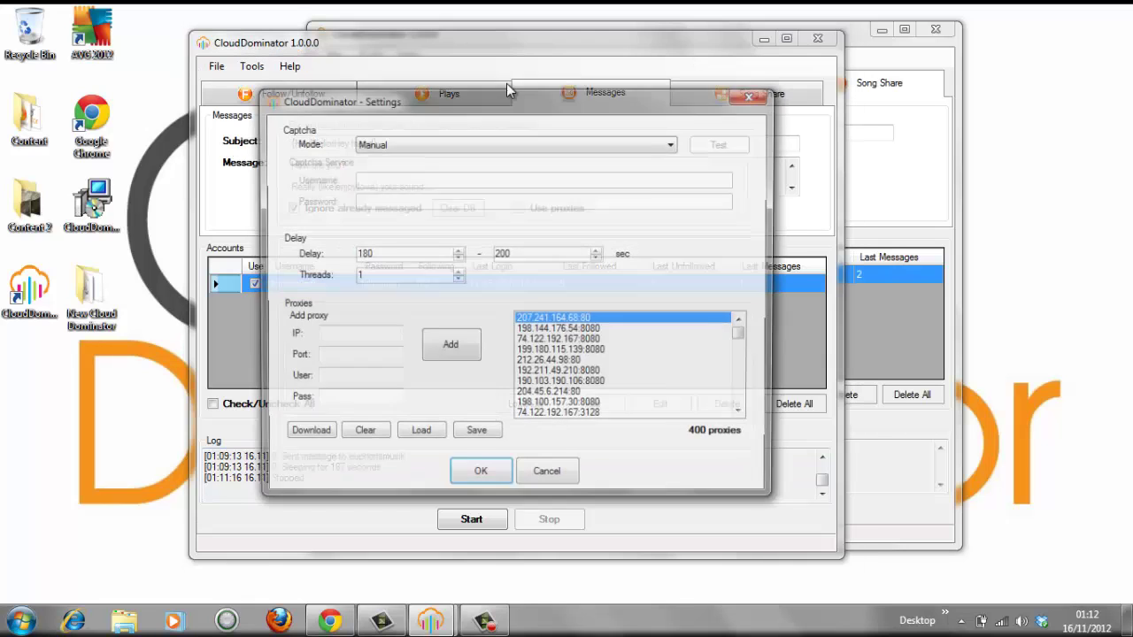
click(759, 94)
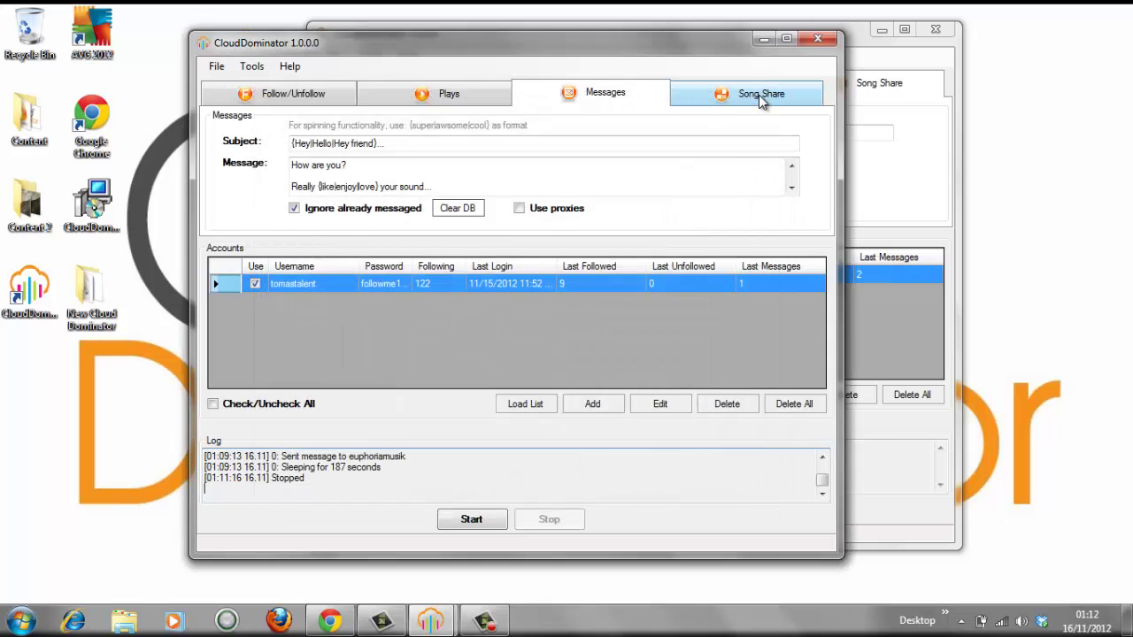
- Review the list of user agents in the messages window and close it without editing
click(251, 65)
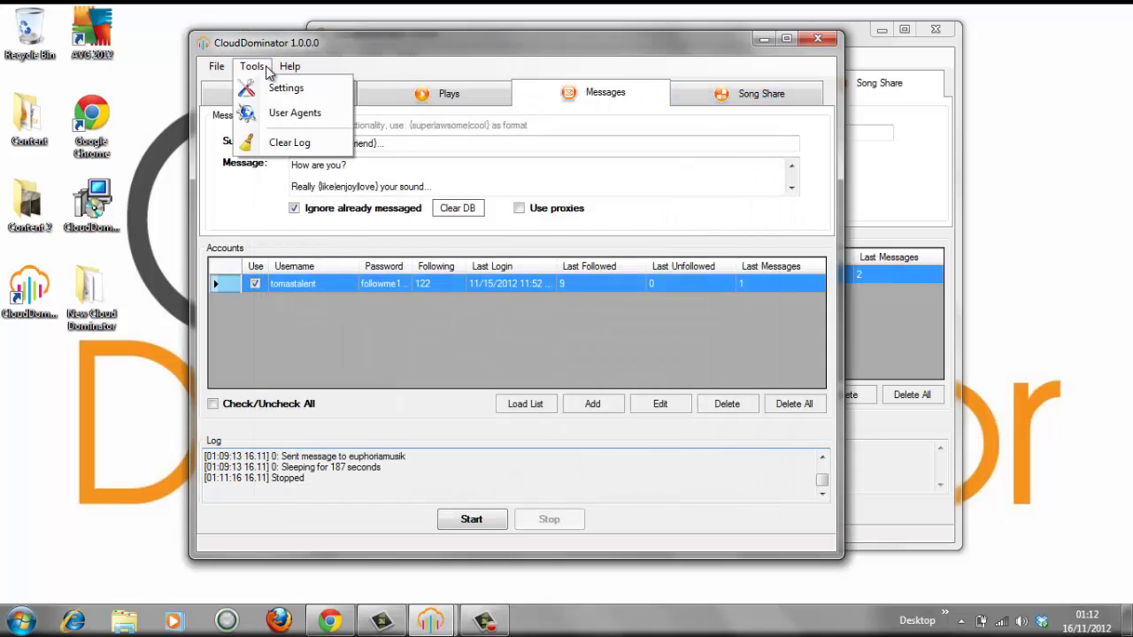
click(286, 120)
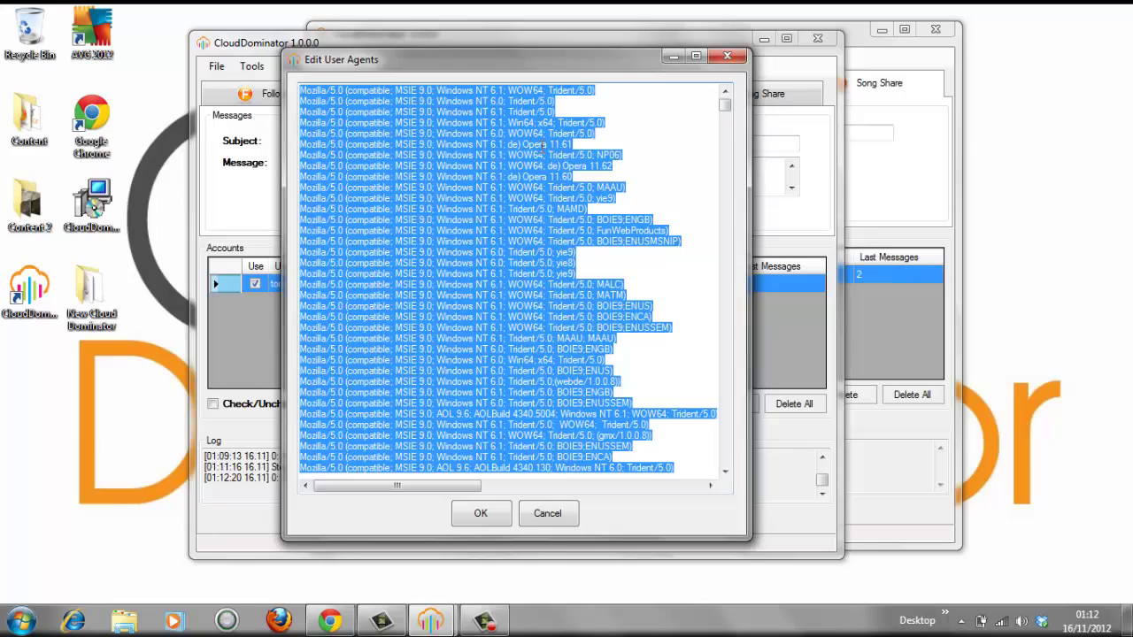
mouse_move(732, 105)
mouse_down()
mouse_move(729, 456)
mouse_move(728, 109)
mouse_up()
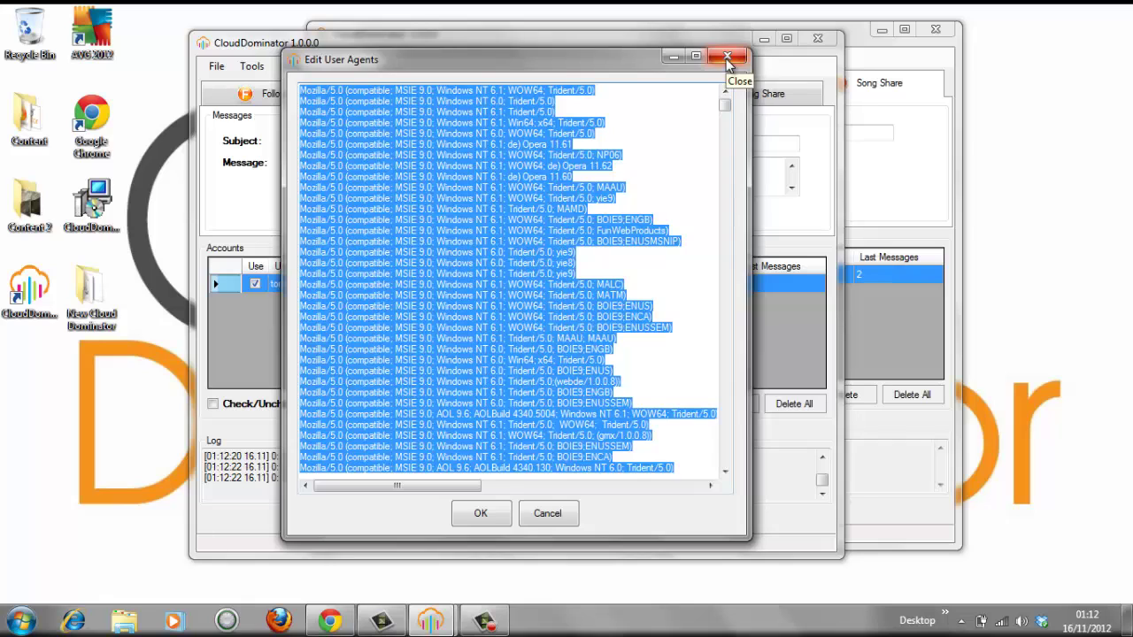
click(727, 58)
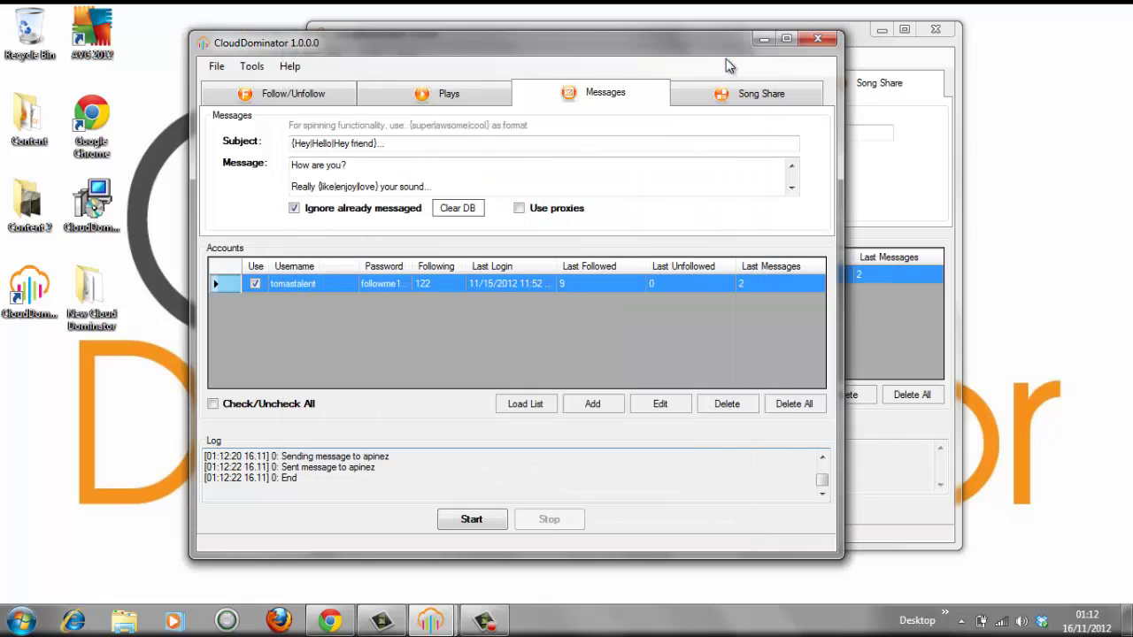